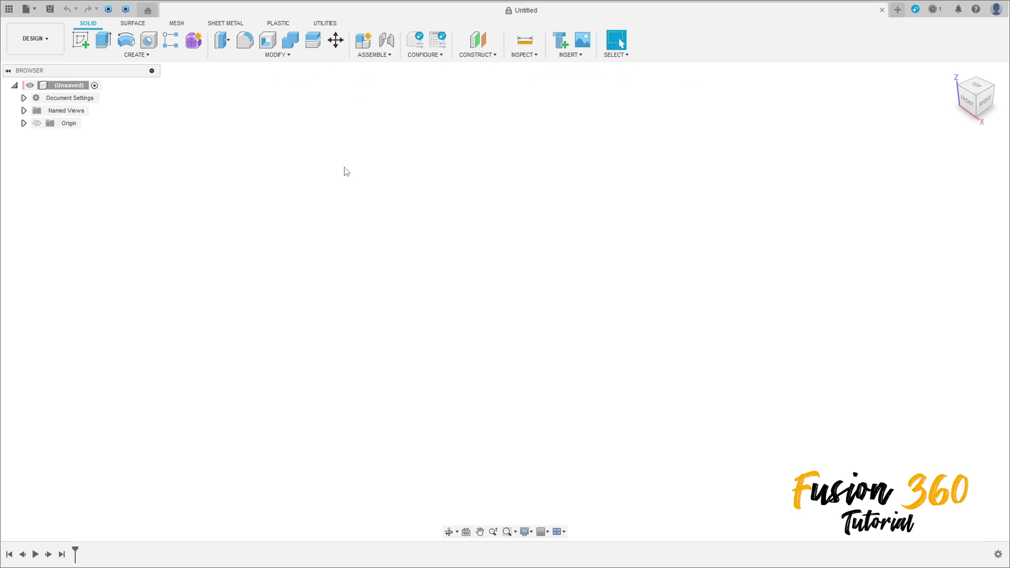
# Step: Add two offset planes from the XZ plane, each stepped 25 mm beyond the last
pyautogui.click(479, 48)
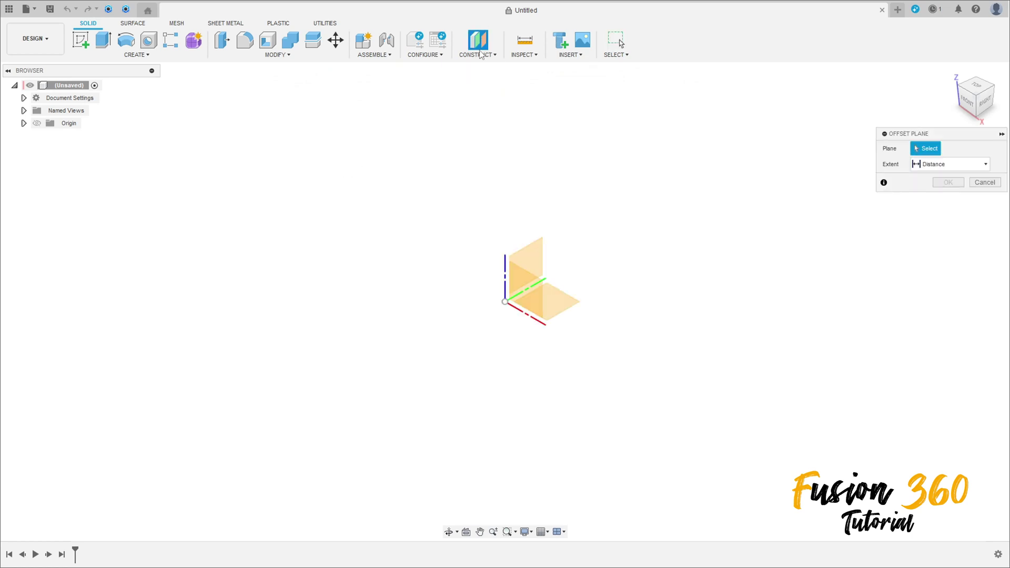
pyautogui.click(526, 293)
pyautogui.moveTo(526, 293); pyautogui.dragTo(488, 309)
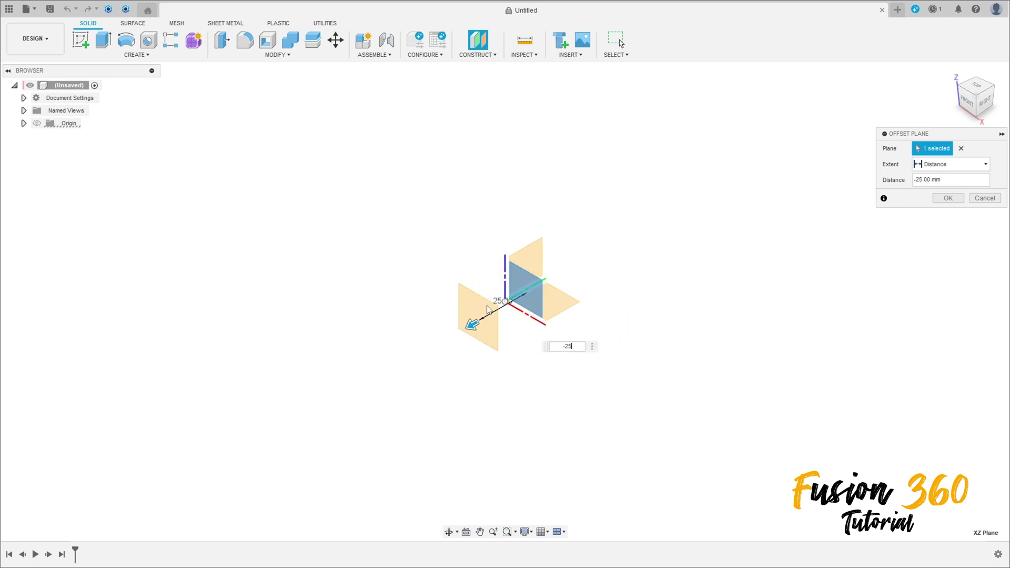
pyautogui.press('Return')
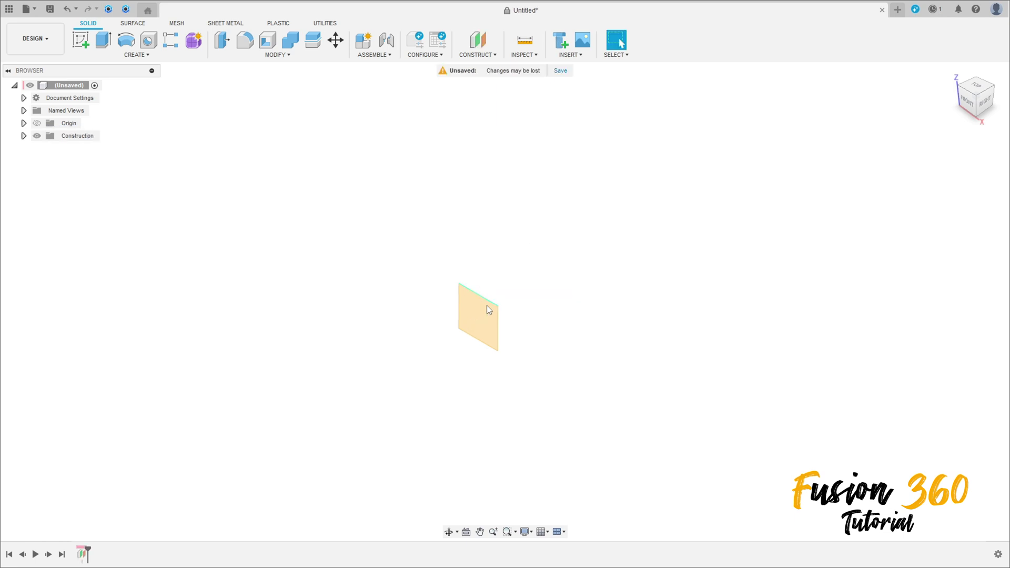
pyautogui.click(478, 45)
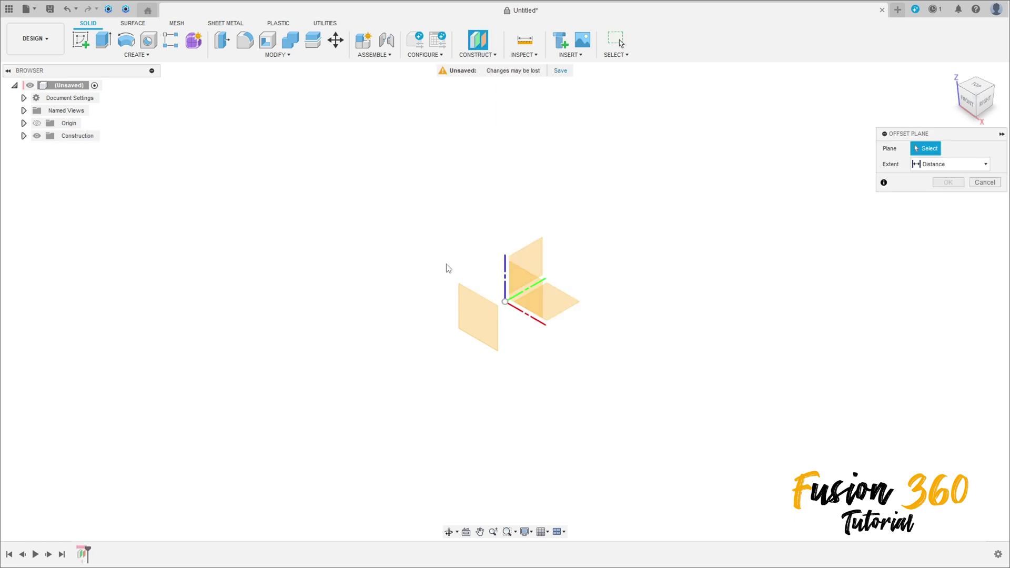
pyautogui.click(476, 314)
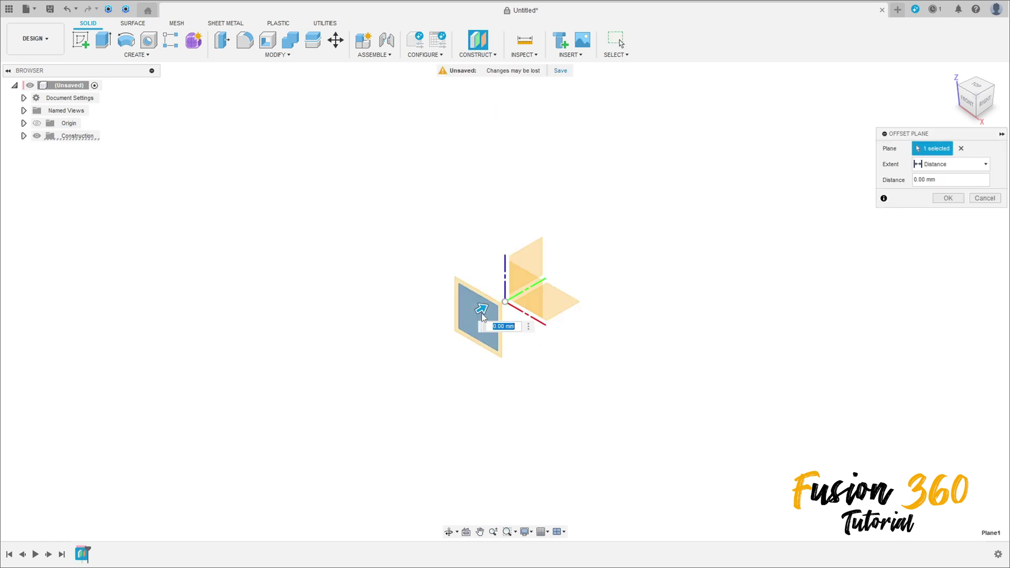
pyautogui.moveTo(481, 309); pyautogui.dragTo(429, 333)
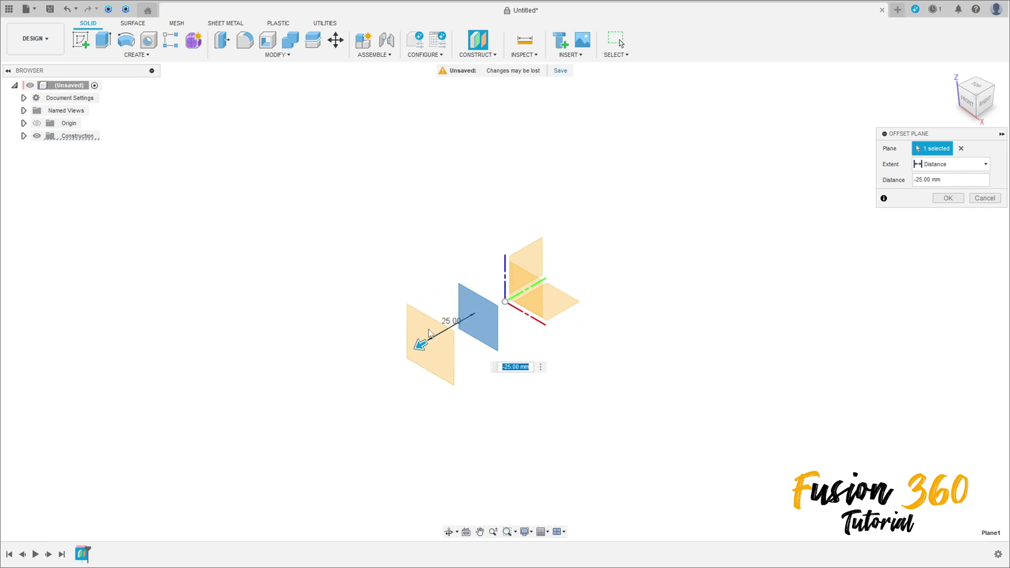
pyautogui.press('Return')
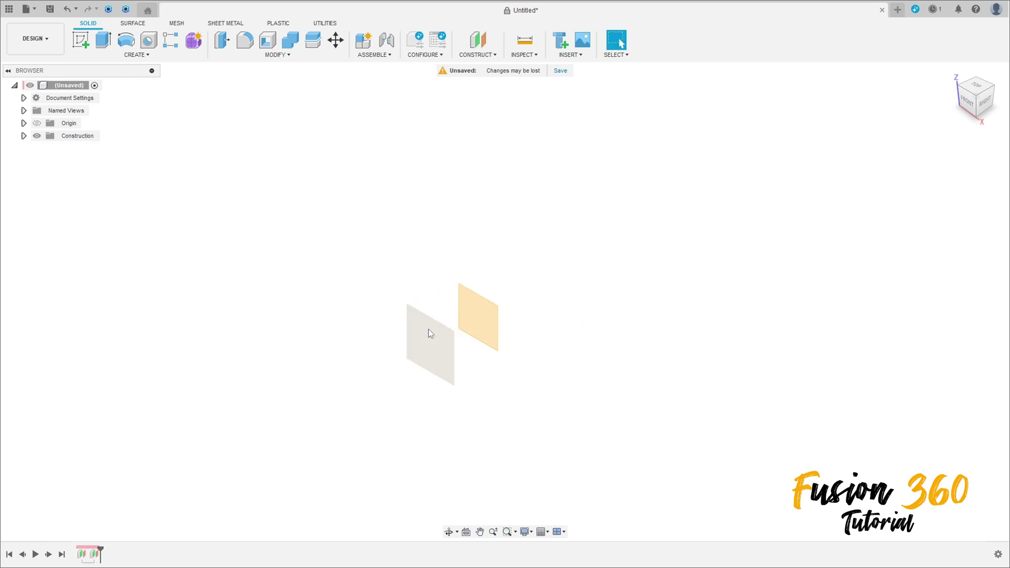
# Step: Add a third construction plane offset -40 mm from the second plane
pyautogui.click(477, 42)
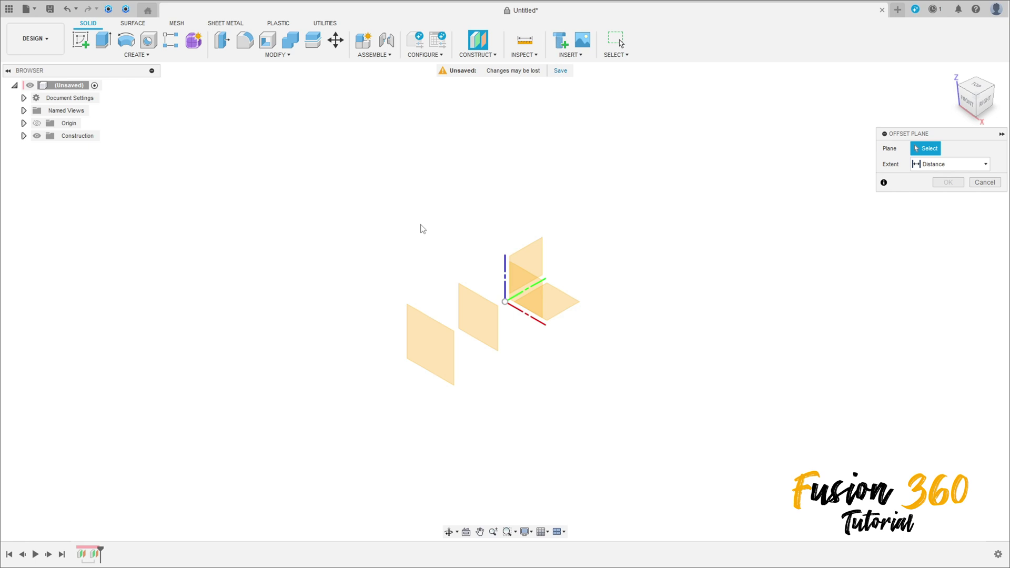
pyautogui.click(415, 357)
pyautogui.moveTo(428, 351); pyautogui.dragTo(357, 368)
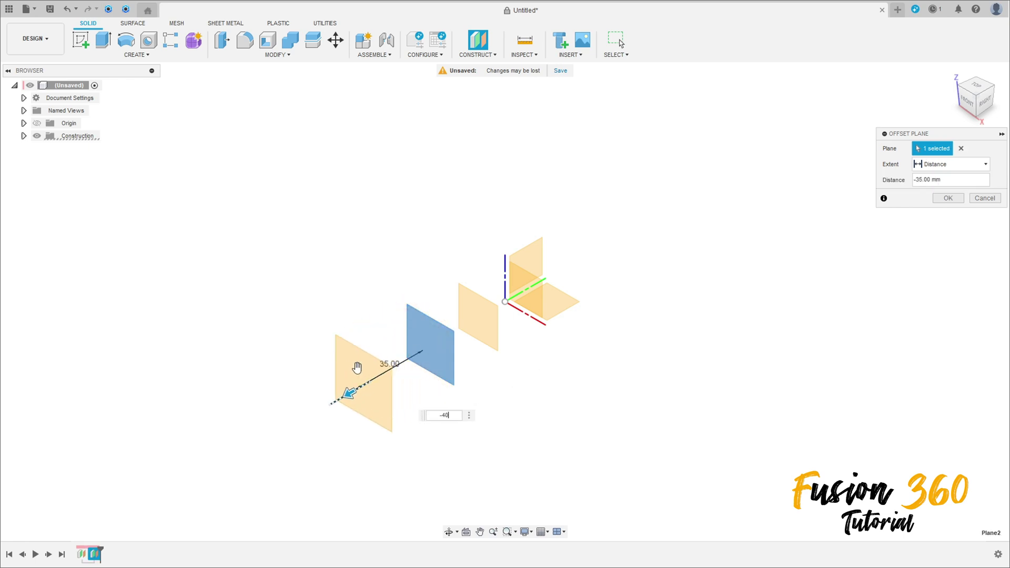
pyautogui.write('-40')
pyautogui.press('Return')
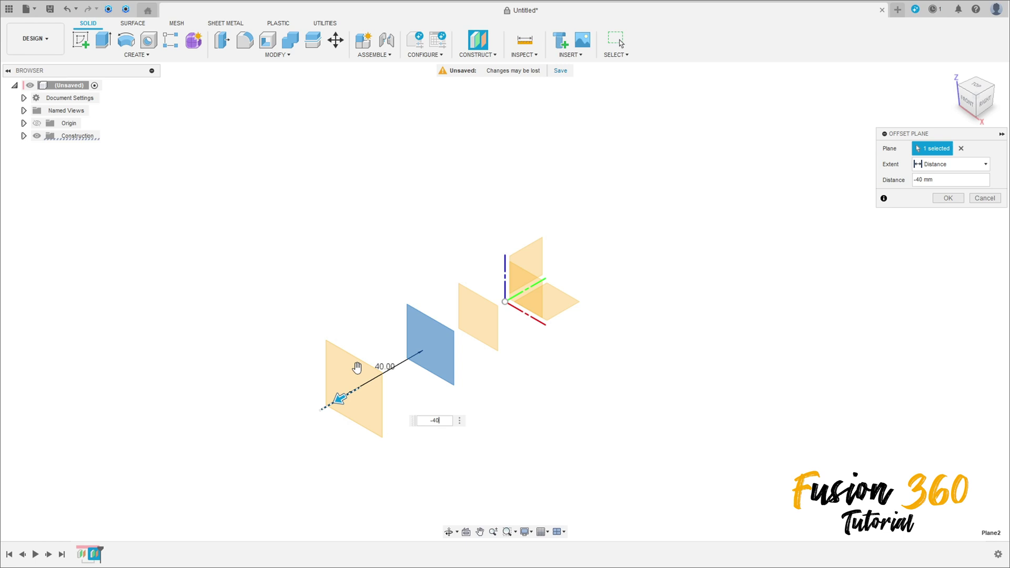
pyautogui.press('Return')
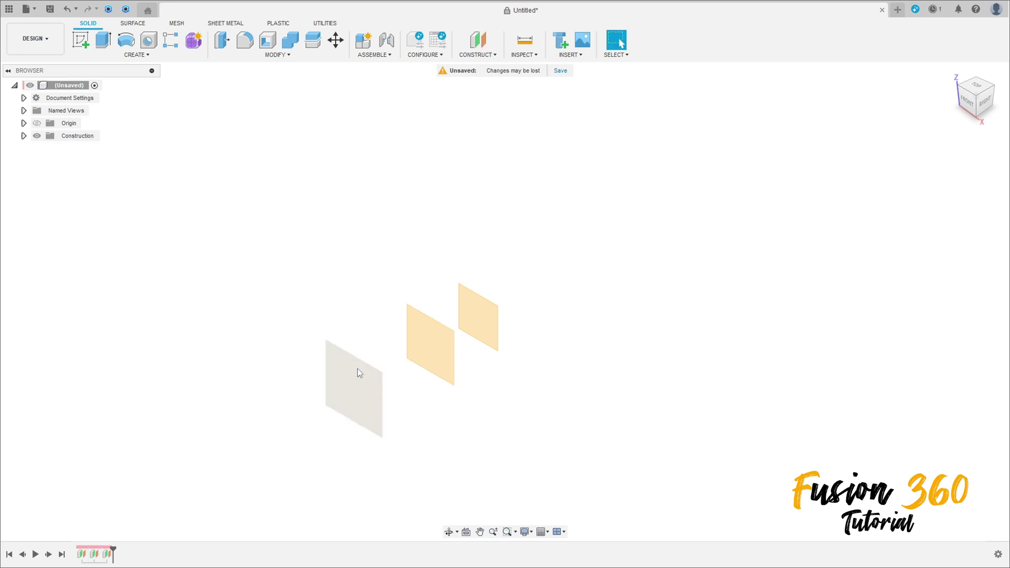
# Step: On the front origin plane, sketch a 60 × 60 mm center rectangle at the origin and finish
pyautogui.click(82, 39)
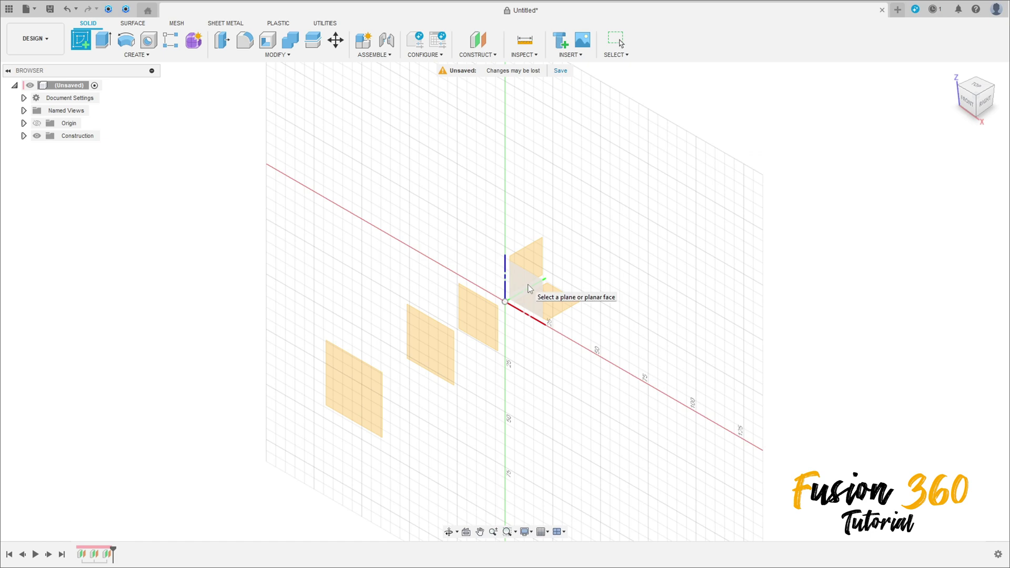
pyautogui.click(535, 293)
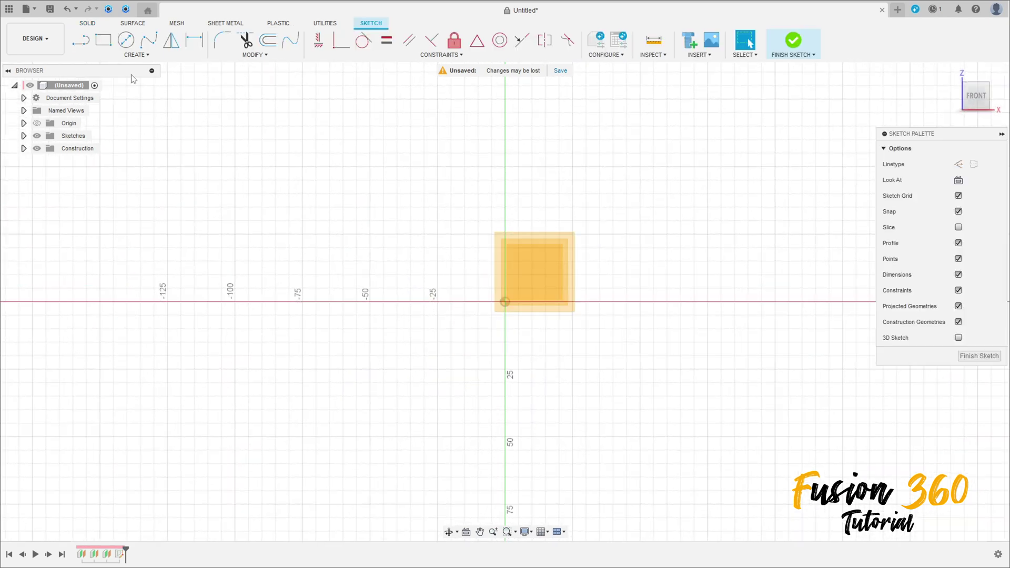
pyautogui.click(107, 44)
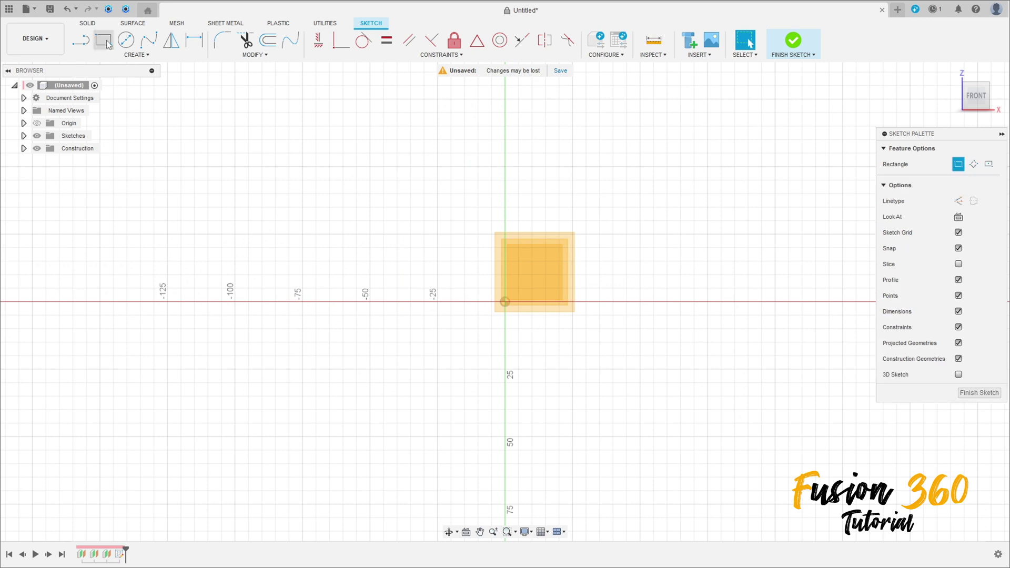
pyautogui.click(987, 165)
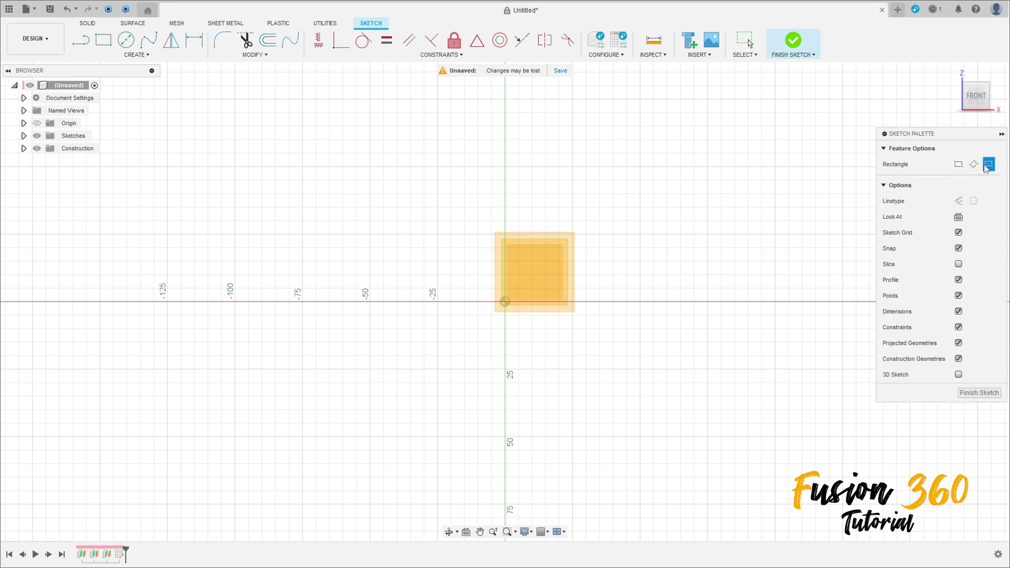
pyautogui.click(505, 301)
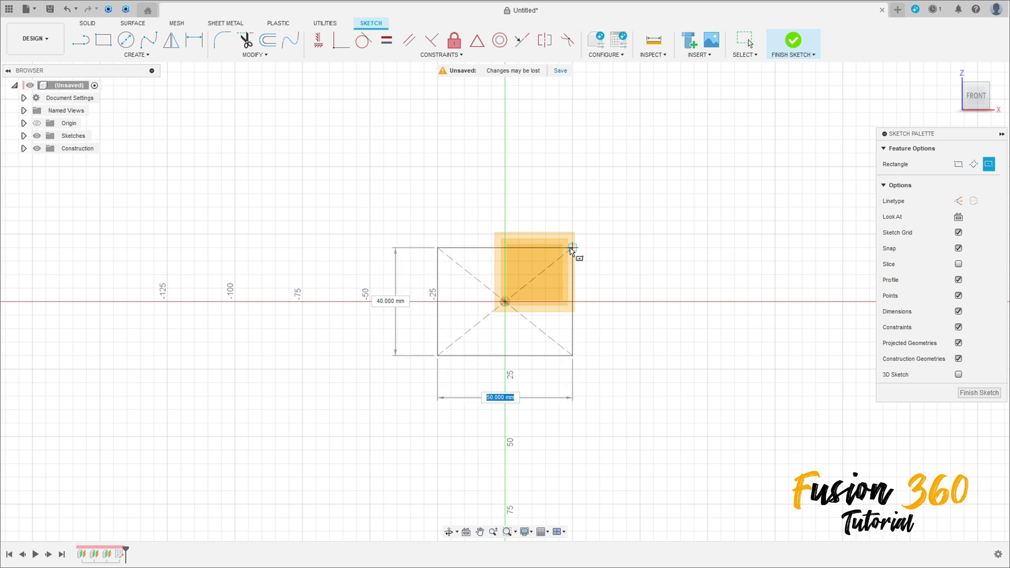
pyautogui.write('60')
pyautogui.press('Tab')
pyautogui.write('60')
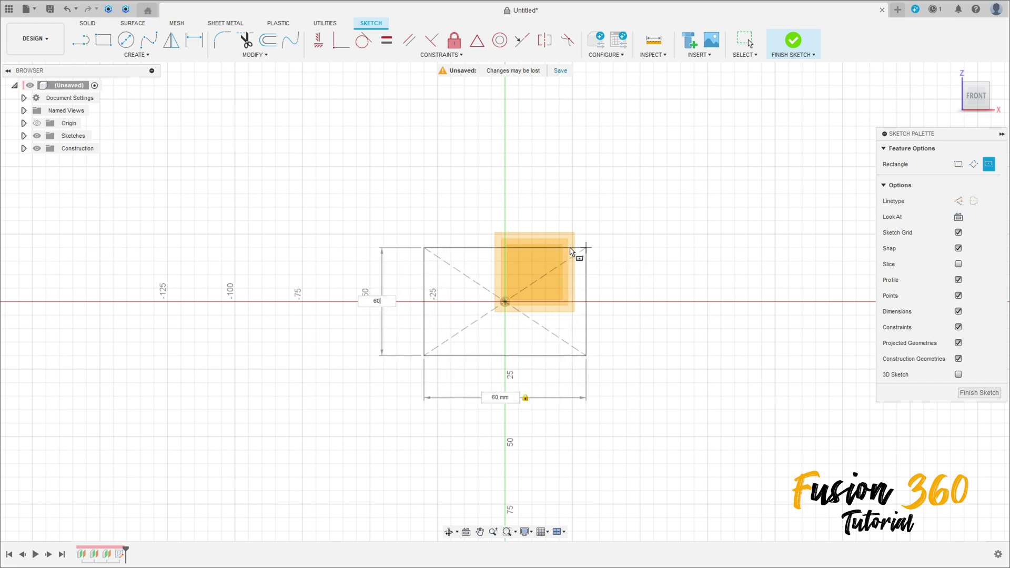
pyautogui.press('Return')
pyautogui.press('Escape')
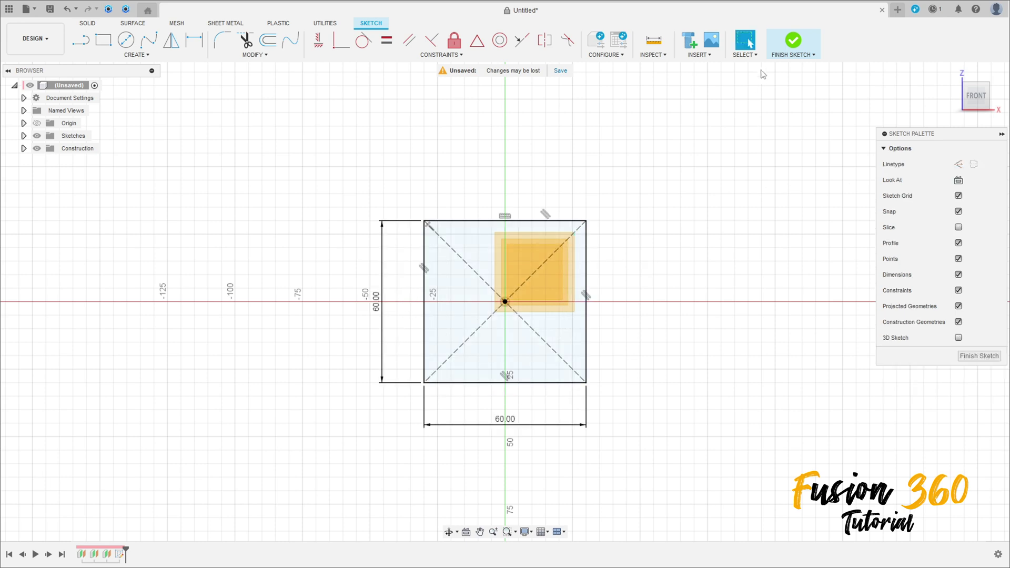
pyautogui.click(790, 43)
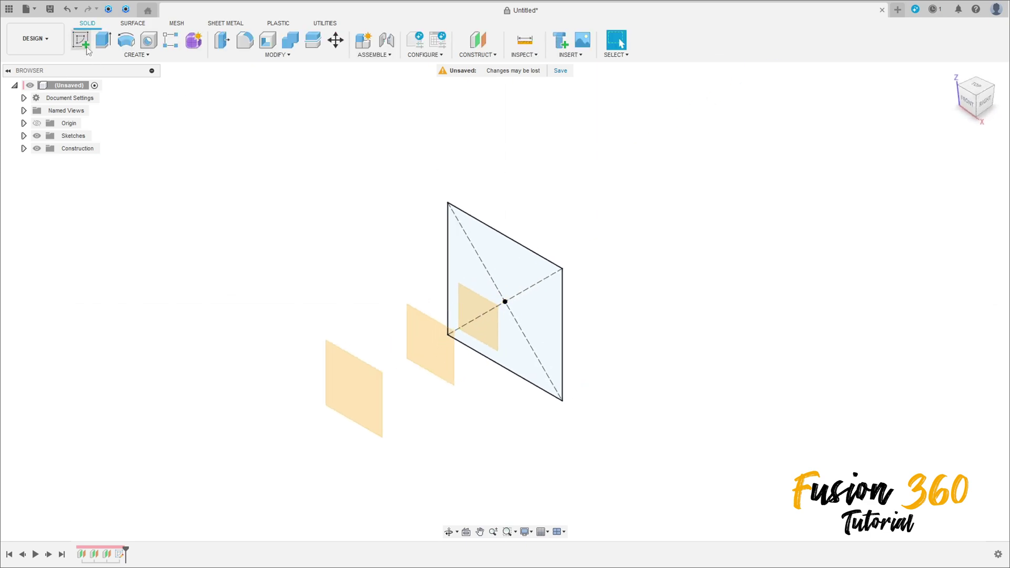
# Step: Sketch a 50 mm circle centred on the origin on the first construction plane
pyautogui.click(84, 41)
pyautogui.moveTo(425, 305)
pyautogui.keyDown('shift'); pyautogui.mouseDown(button='middle')
pyautogui.moveTo(500, 332)
pyautogui.moveTo(467, 321)
pyautogui.mouseUp(button='middle'); pyautogui.keyUp('shift')
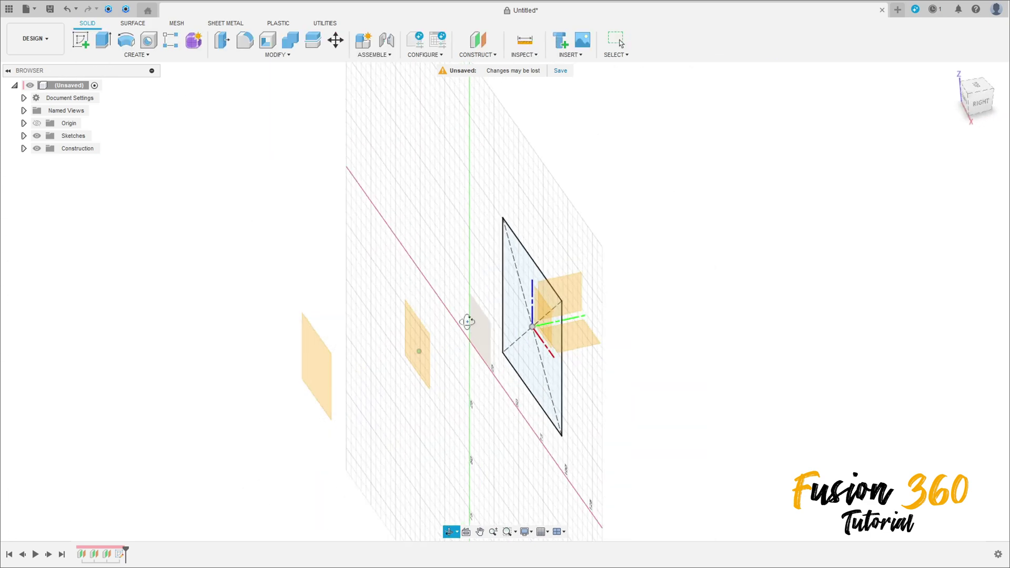
pyautogui.click(475, 331)
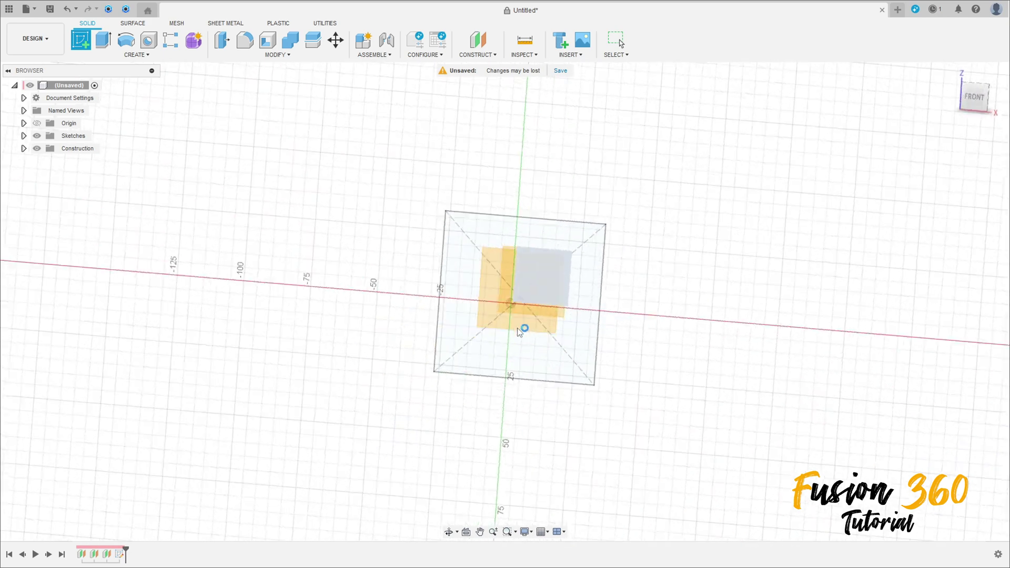
pyautogui.click(126, 40)
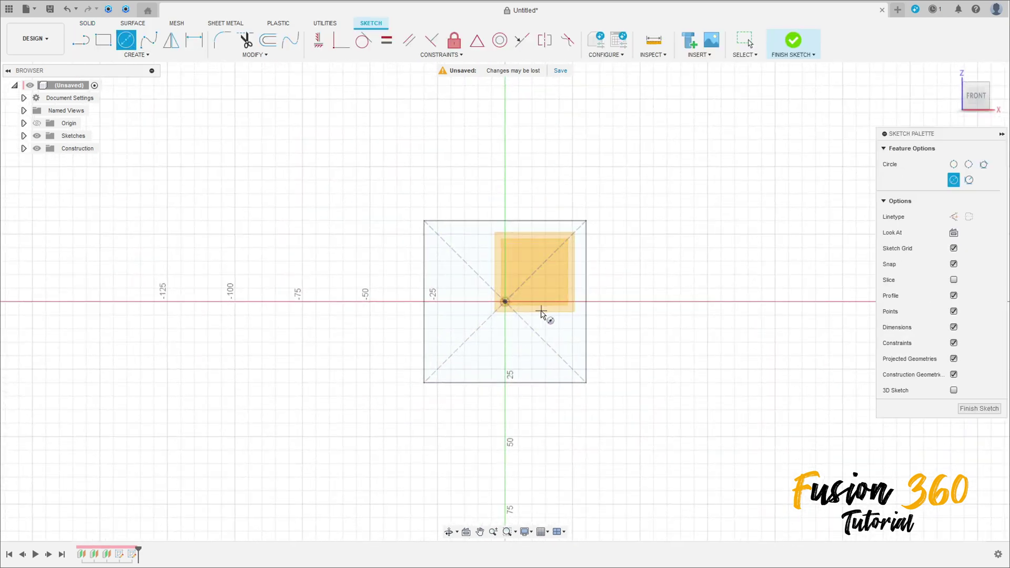
pyautogui.click(505, 301)
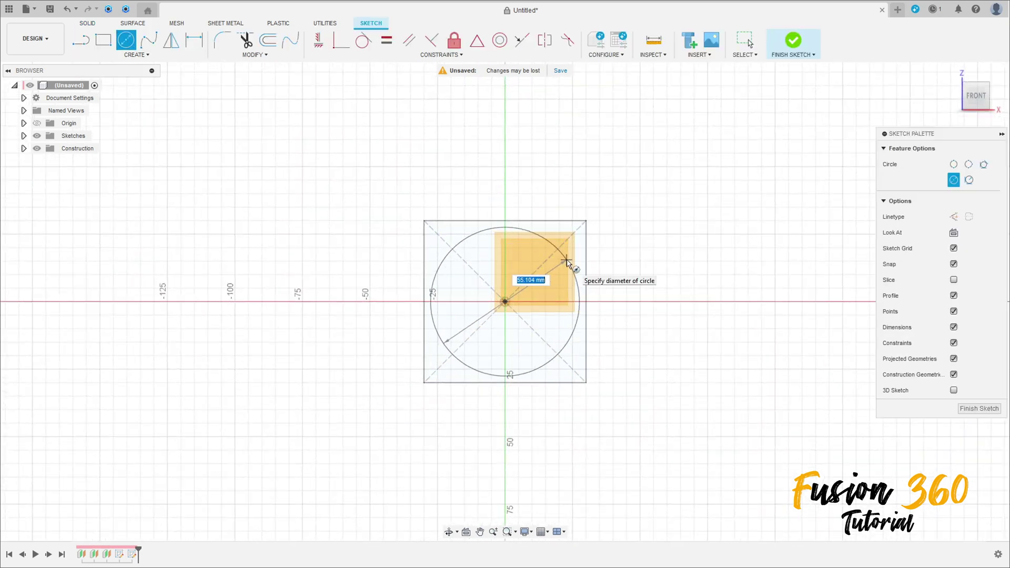
pyautogui.write('50')
pyautogui.press('Tab')
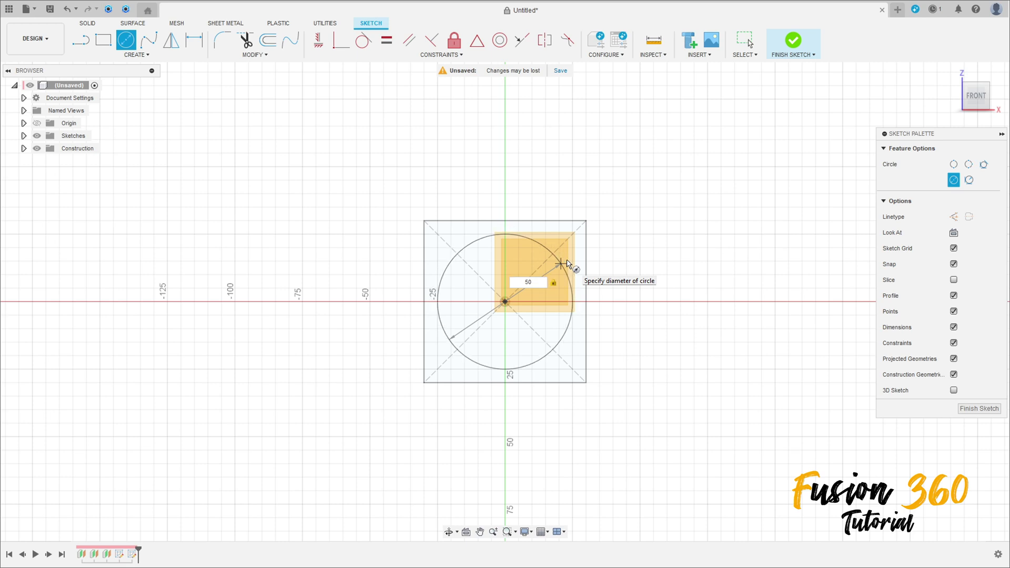
pyautogui.press('Return')
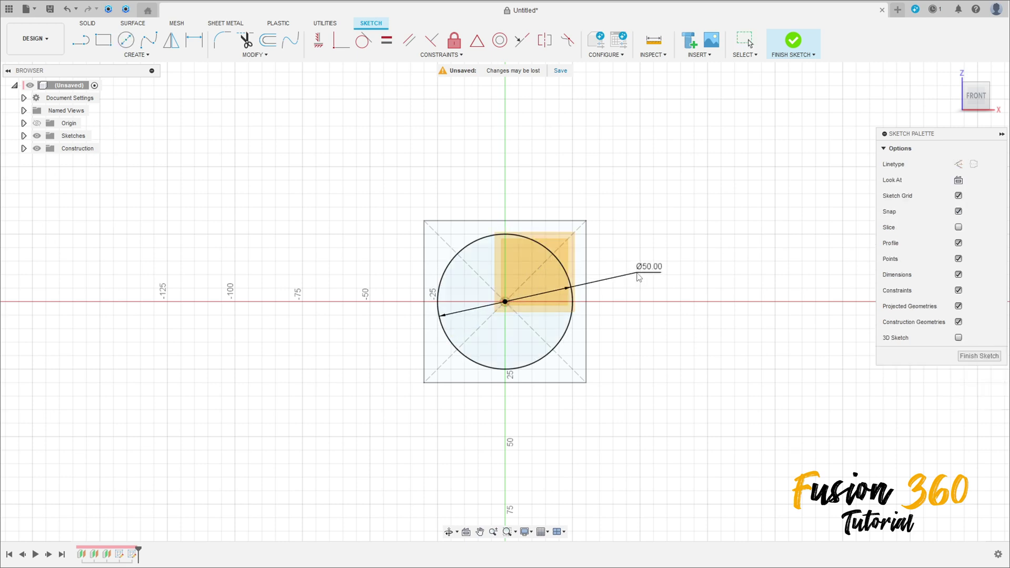
pyautogui.click(793, 42)
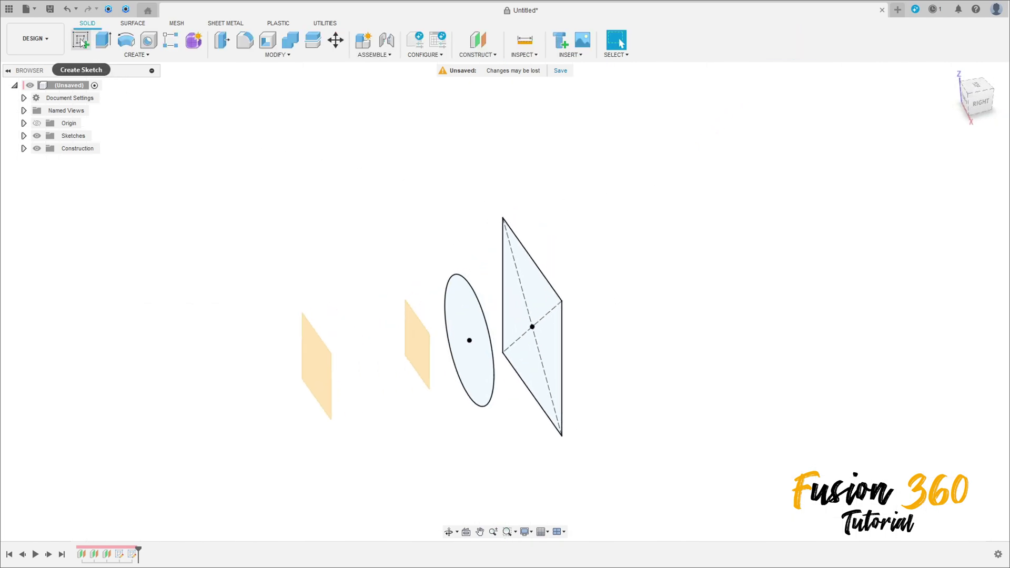
# Step: Sketch an 80 mm centred circle on the second construction plane
pyautogui.click(81, 41)
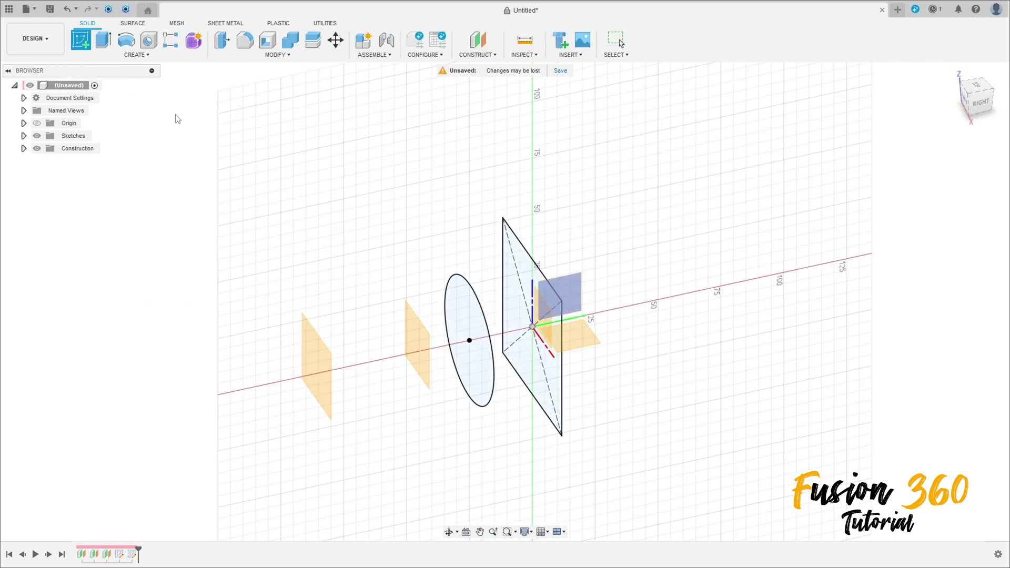
pyautogui.click(415, 345)
pyautogui.click(129, 45)
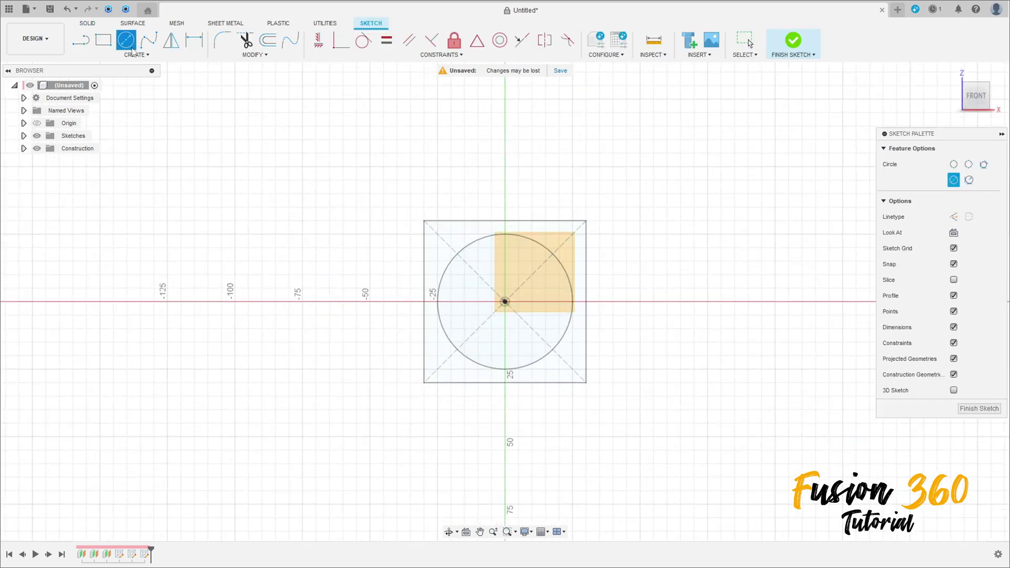
pyautogui.click(505, 301)
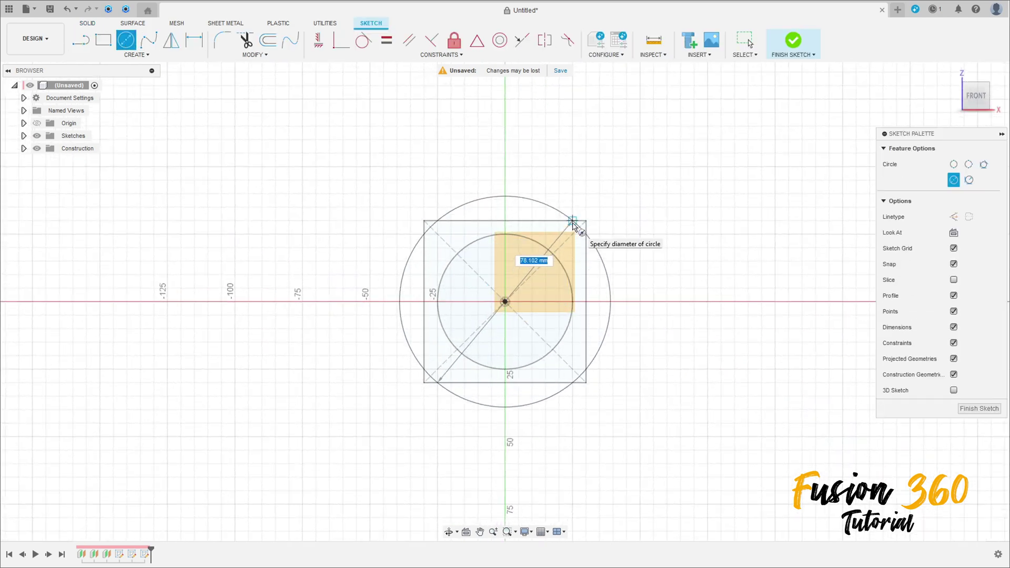
pyautogui.press('Tab')
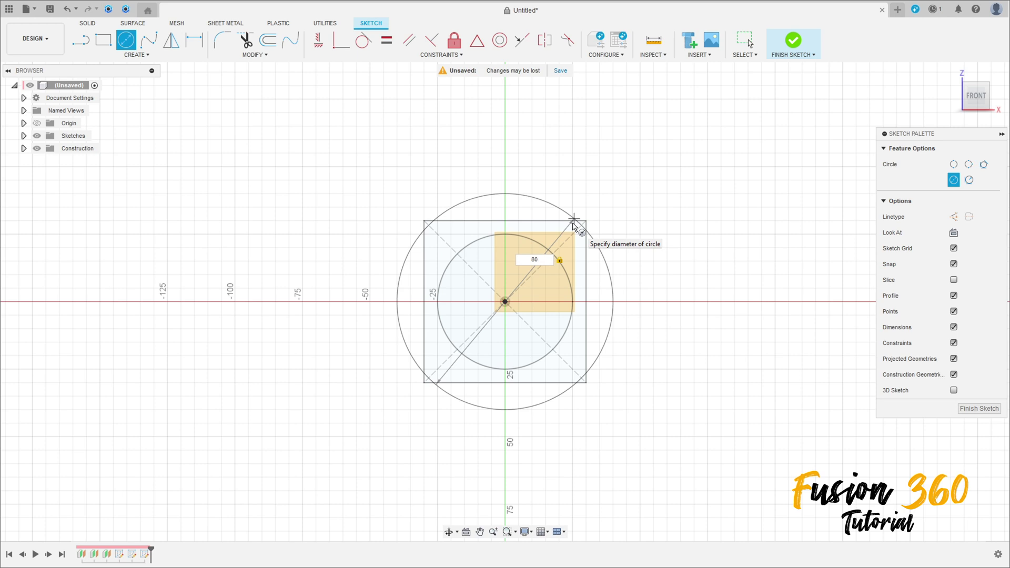
pyautogui.press('Return')
pyautogui.press('Escape')
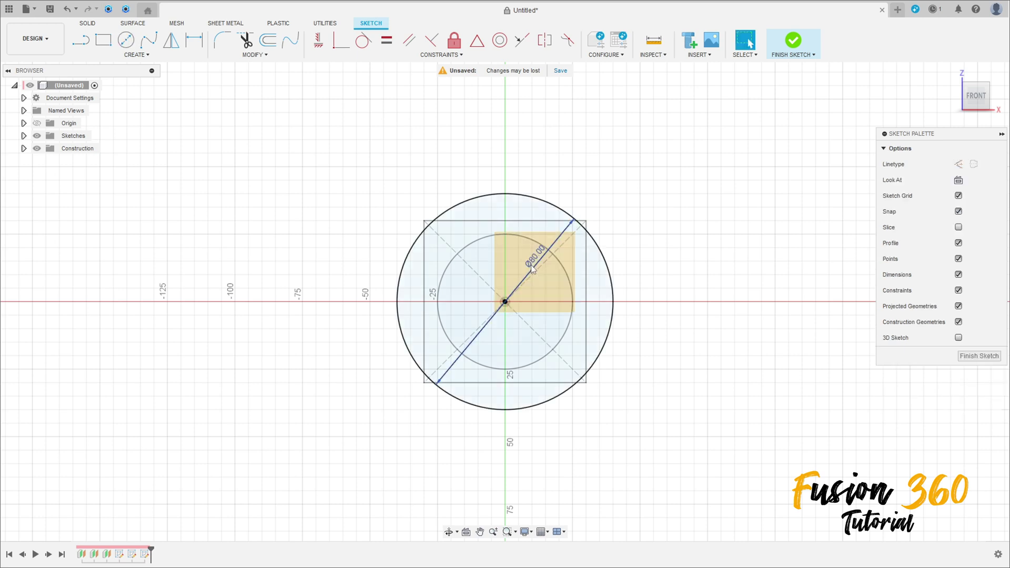
pyautogui.moveTo(532, 269); pyautogui.dragTo(625, 216)
pyautogui.click(793, 42)
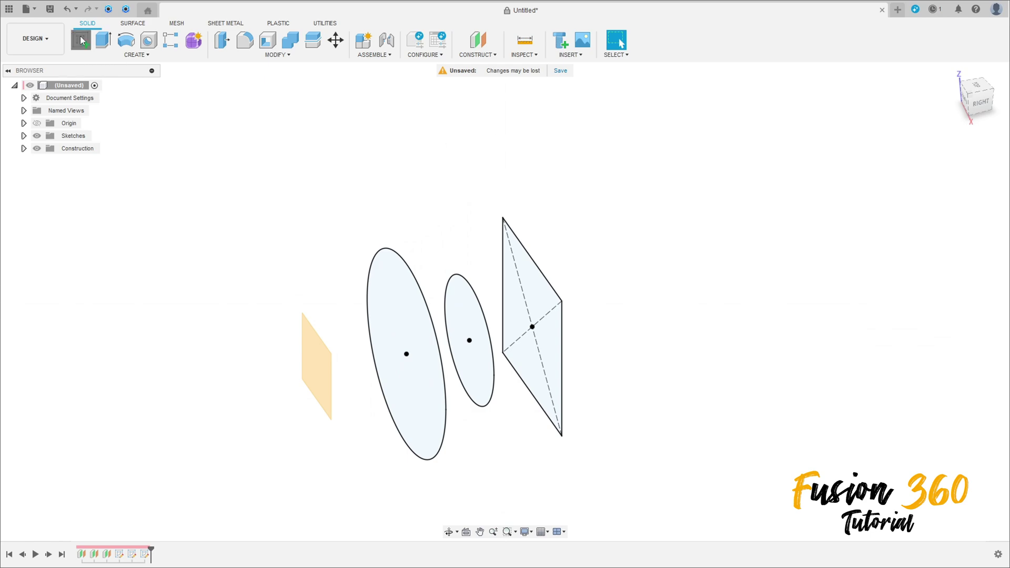
# Step: Sketch another 80 mm centred circle on the origin plane and finish the sketch
pyautogui.click(81, 40)
pyautogui.click(317, 355)
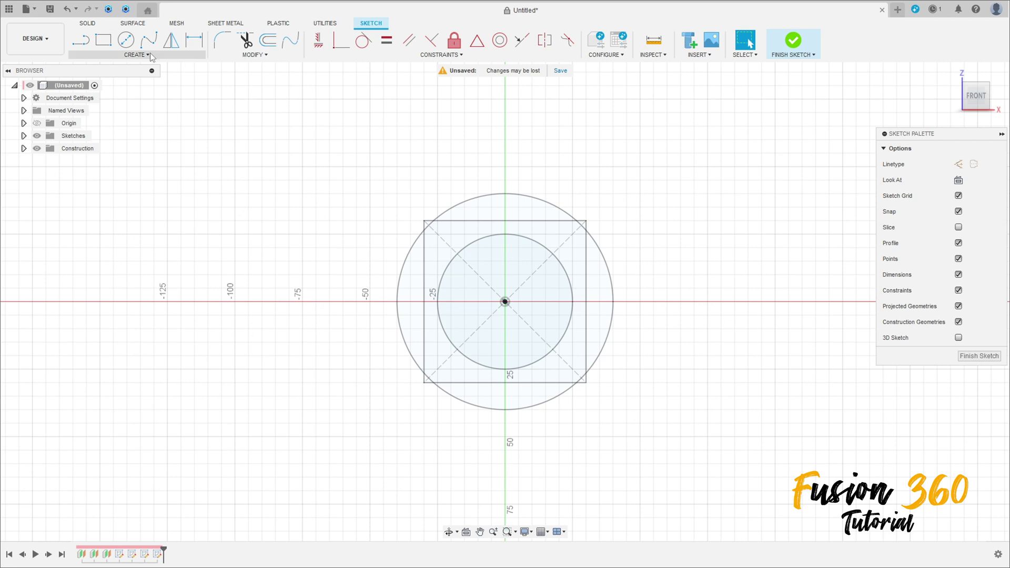
pyautogui.click(125, 39)
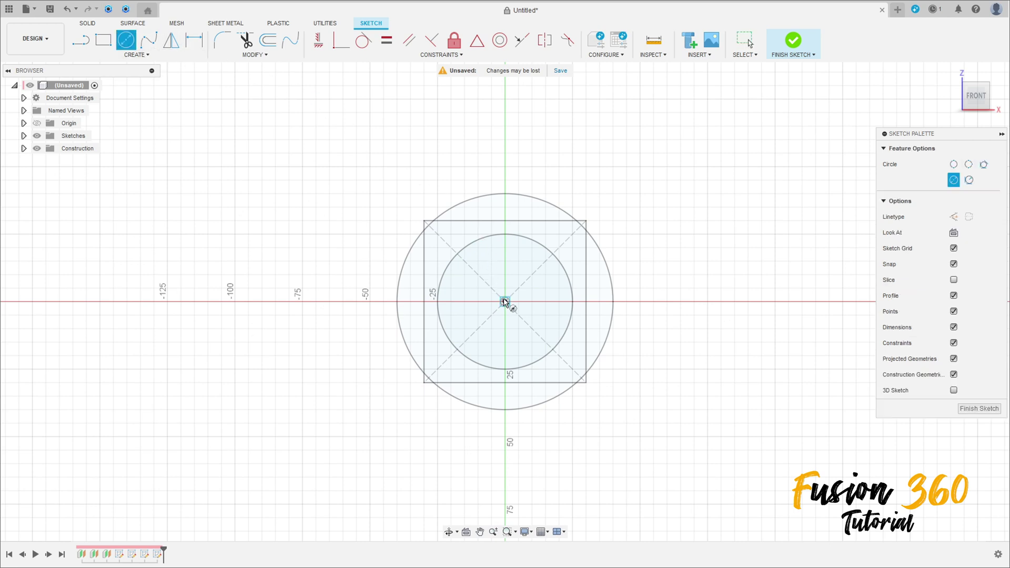
pyautogui.click(505, 302)
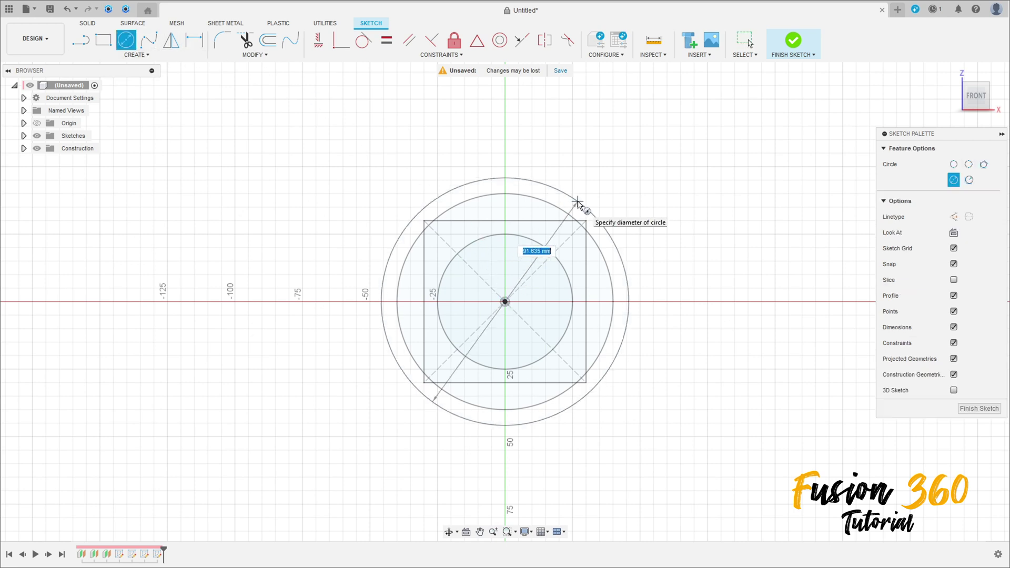
pyautogui.write('80')
pyautogui.press('Tab')
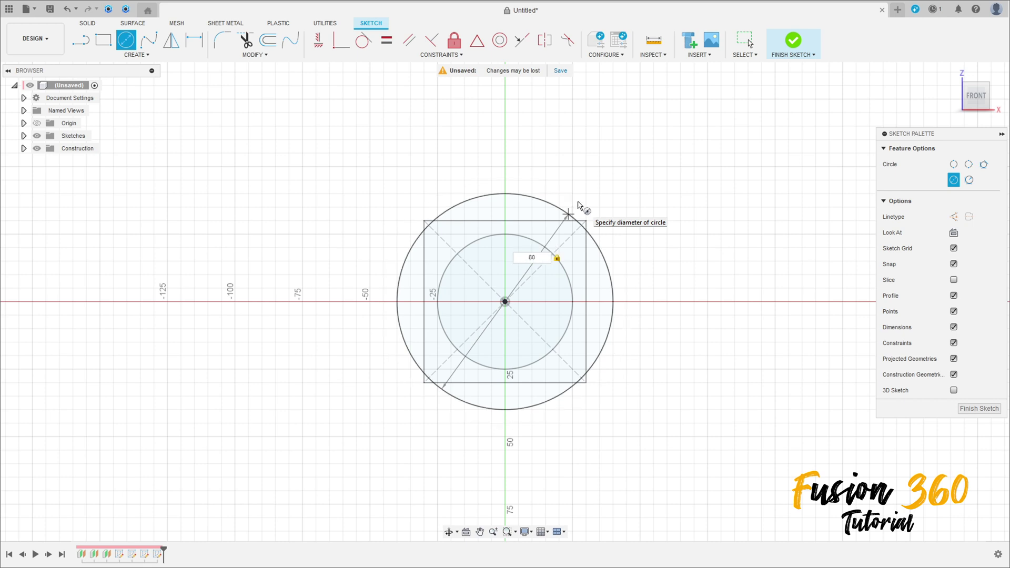
pyautogui.press('Return')
pyautogui.press('Return')
pyautogui.click(793, 42)
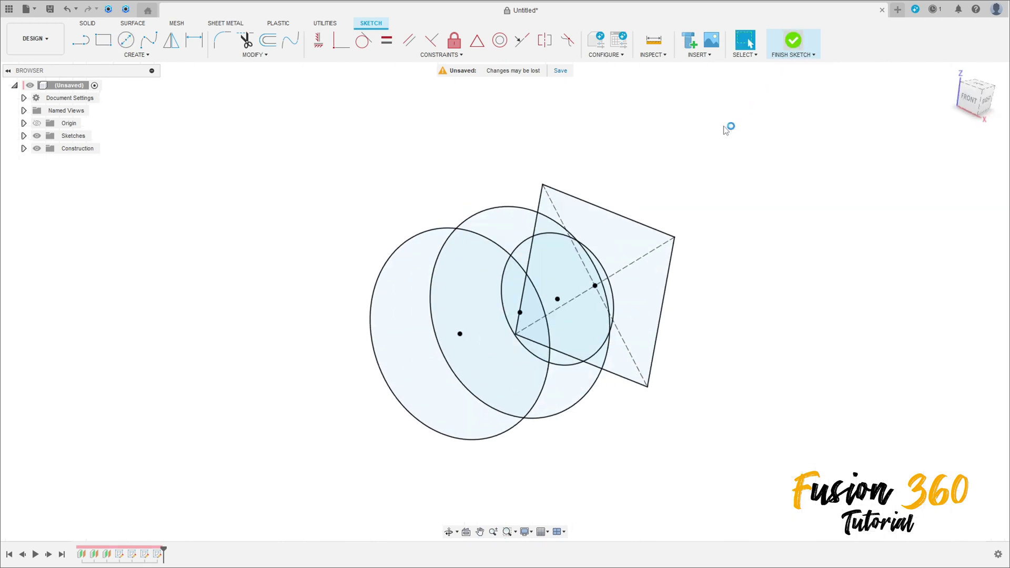
pyautogui.moveTo(642, 241); pyautogui.dragTo(729, 177, button='middle')
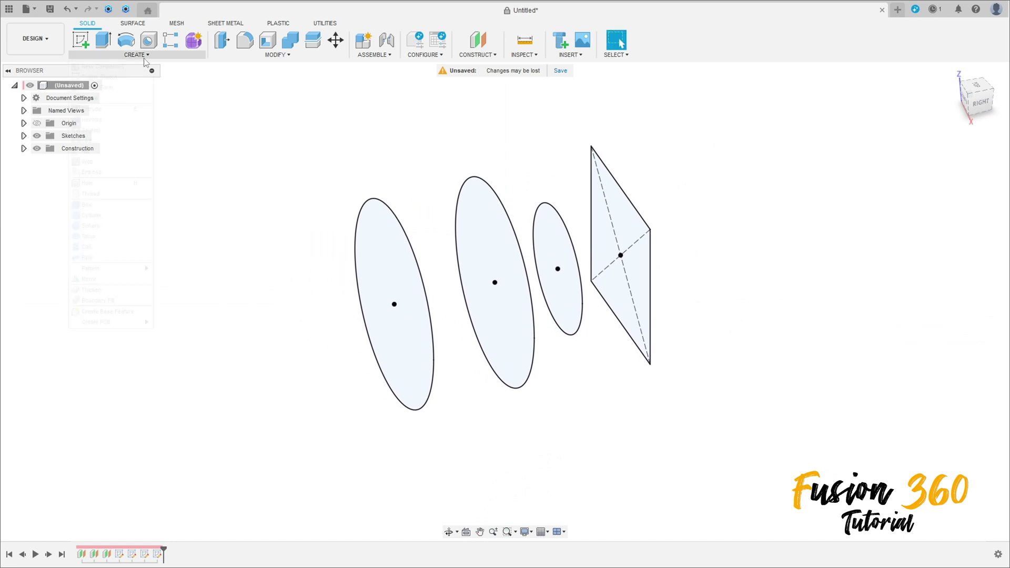
# Step: Loft the left, middle and smallest circles and then the square into one solid body
pyautogui.click(136, 55)
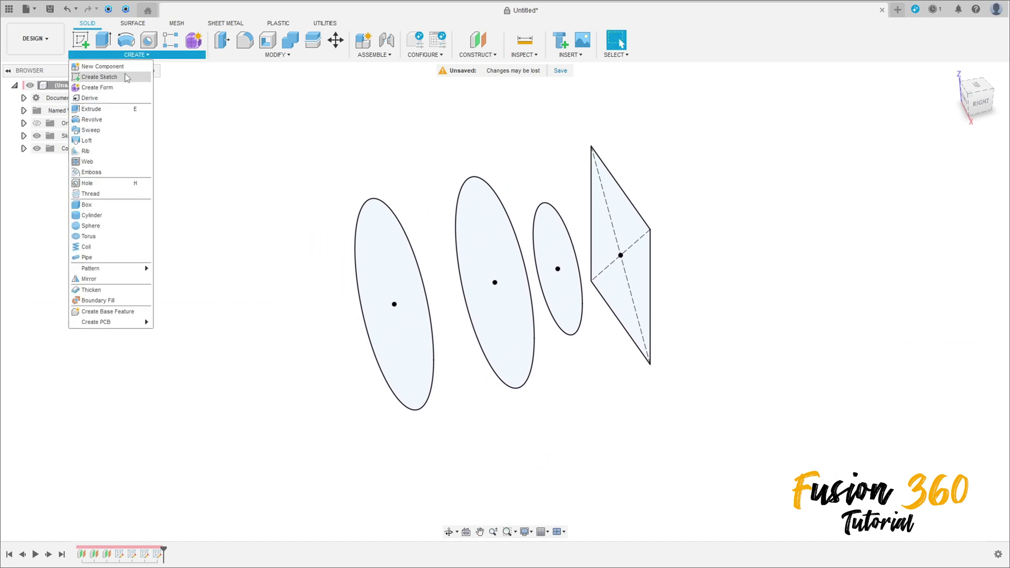
pyautogui.click(103, 139)
pyautogui.click(390, 258)
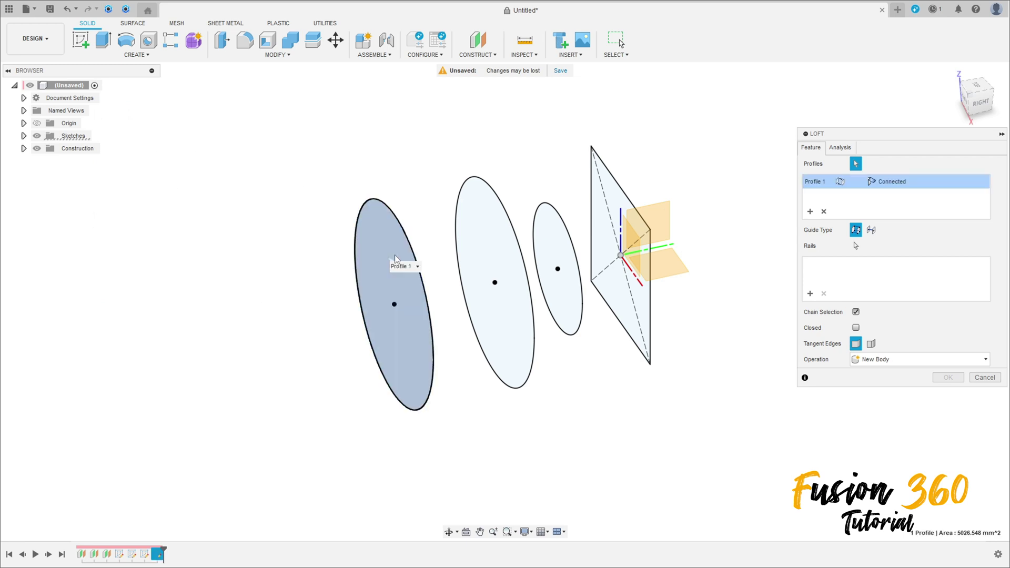
pyautogui.click(474, 226)
pyautogui.click(551, 235)
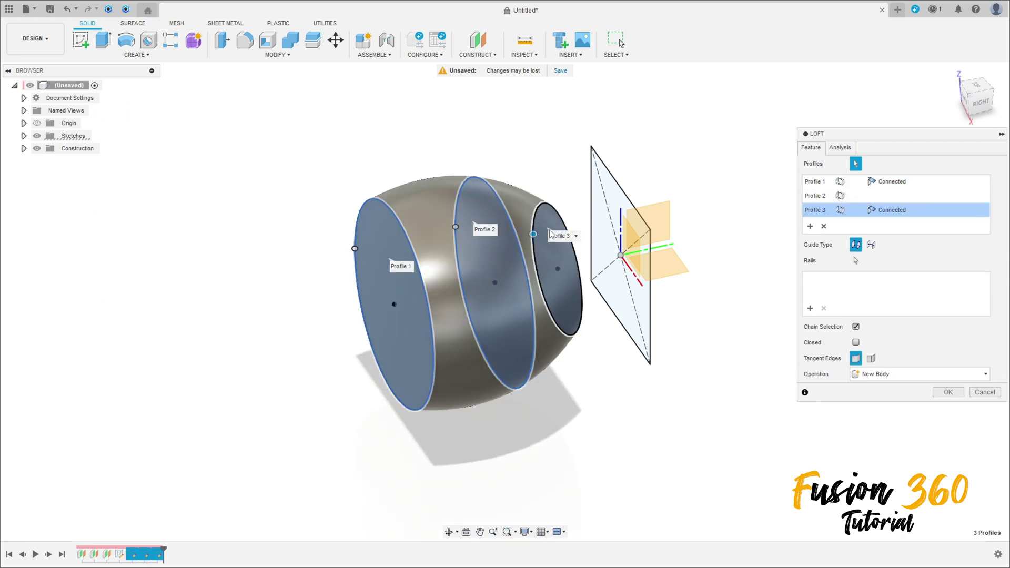
pyautogui.click(623, 213)
pyautogui.moveTo(751, 327); pyautogui.dragTo(672, 335, button='middle')
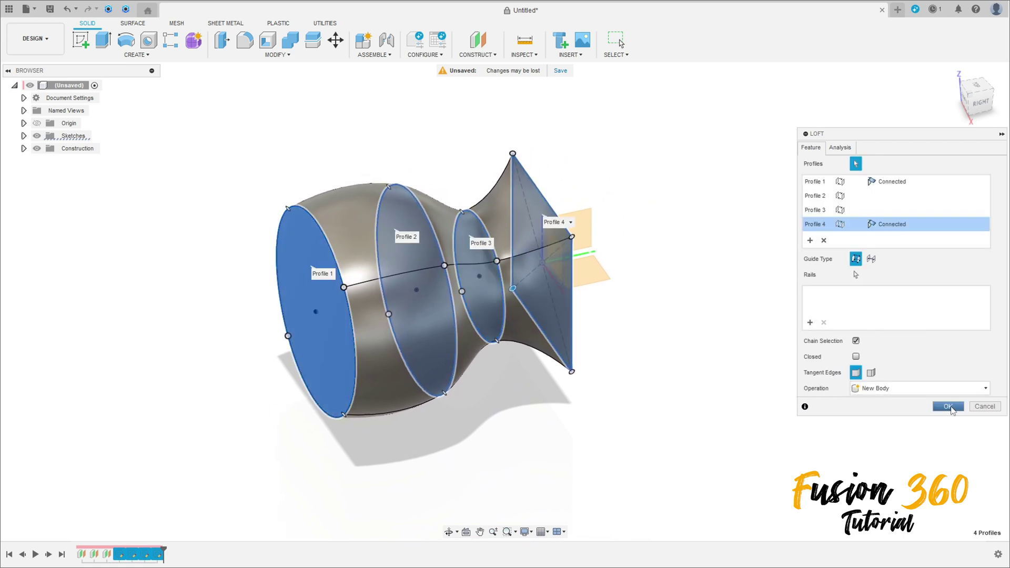
pyautogui.click(949, 407)
pyautogui.keyDown('shift'); pyautogui.moveTo(696, 338); pyautogui.dragTo(670, 309, button='middle'); pyautogui.keyUp('shift')
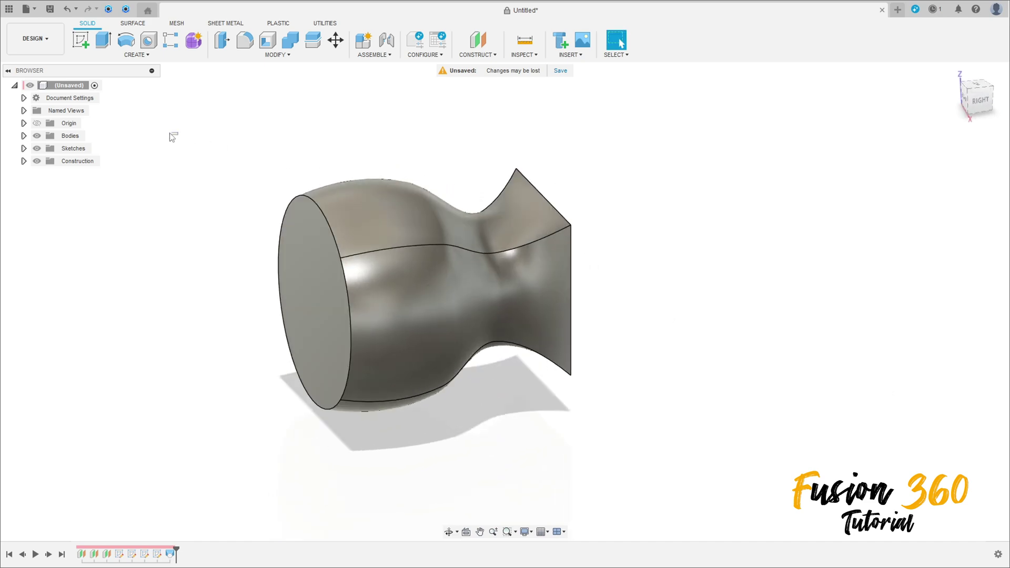
# Step: On the side plane, draw a 200 mm horizontal construction line from the origin
pyautogui.click(83, 47)
pyautogui.click(582, 257)
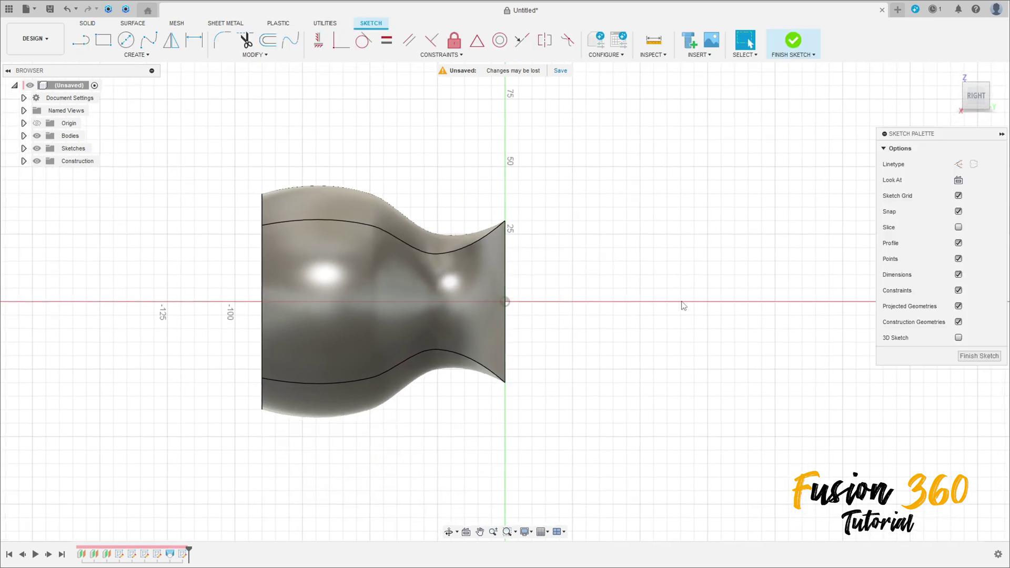
pyautogui.moveTo(699, 295); pyautogui.dragTo(597, 296, button='middle')
pyautogui.scroll(1, 596, 295)
pyautogui.press('l')
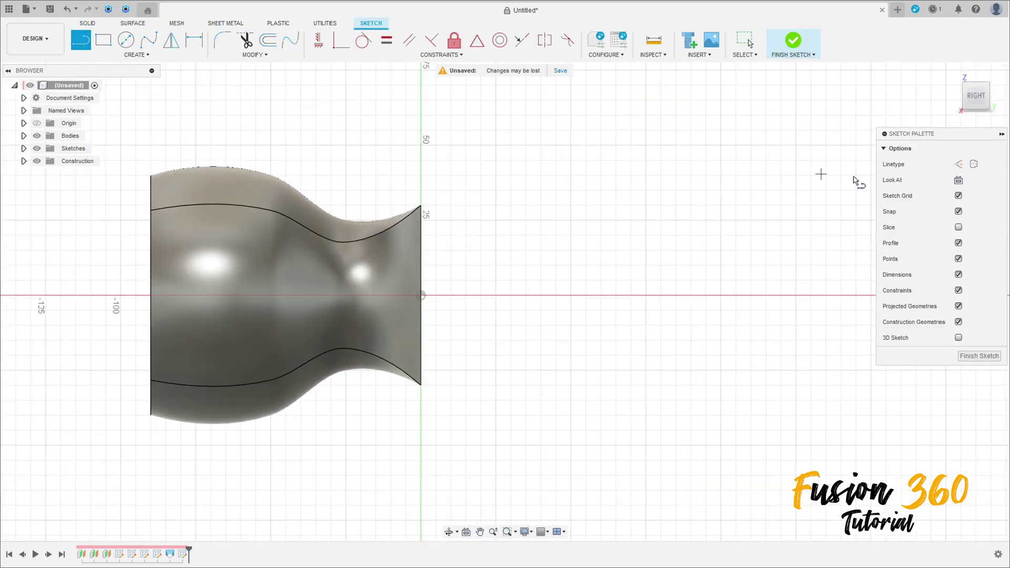
pyautogui.click(959, 164)
pyautogui.click(421, 295)
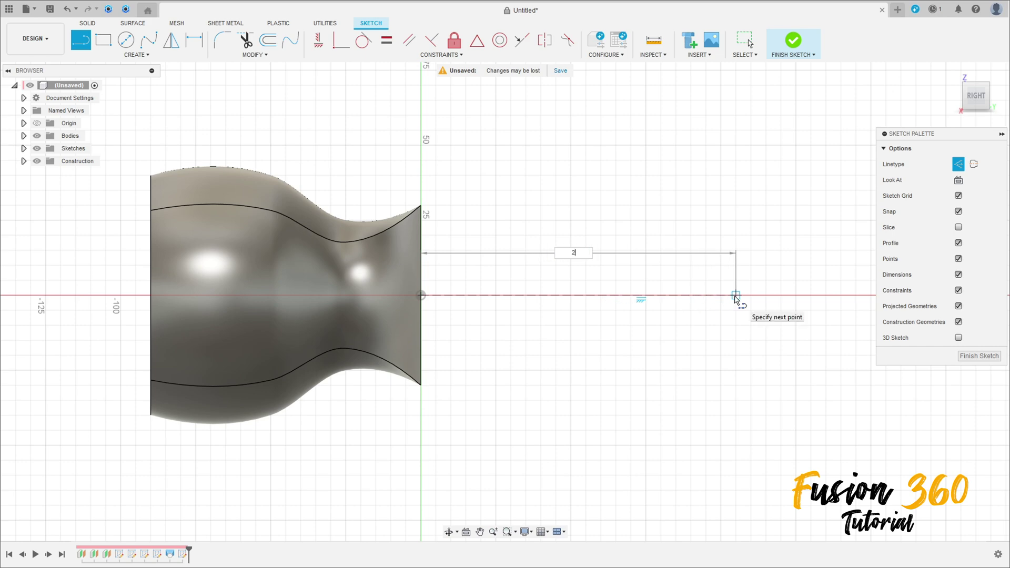
pyautogui.press('Tab')
pyautogui.press('Return')
pyautogui.press('Escape')
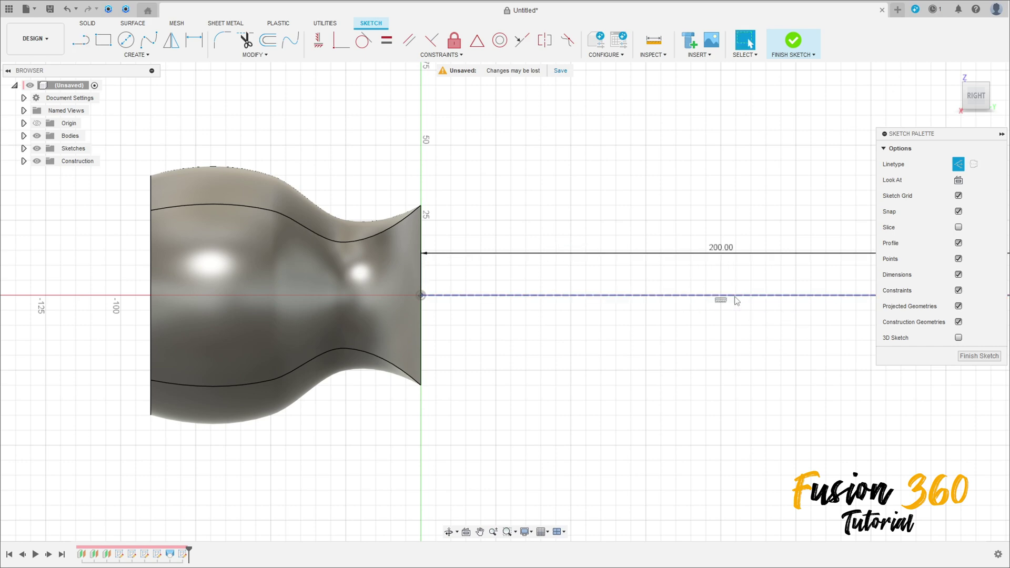
pyautogui.scroll(-2, 736, 301)
pyautogui.moveTo(603, 295); pyautogui.dragTo(361, 224, button='middle')
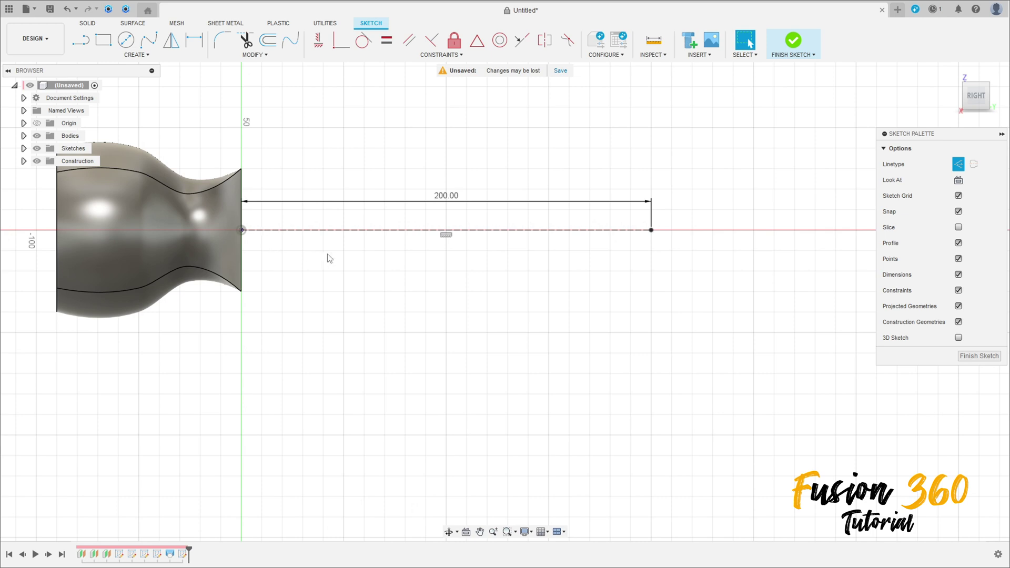
# Step: Draw a second line from the origin and dimension it 20° below the horizontal
pyautogui.press('l')
pyautogui.click(241, 230)
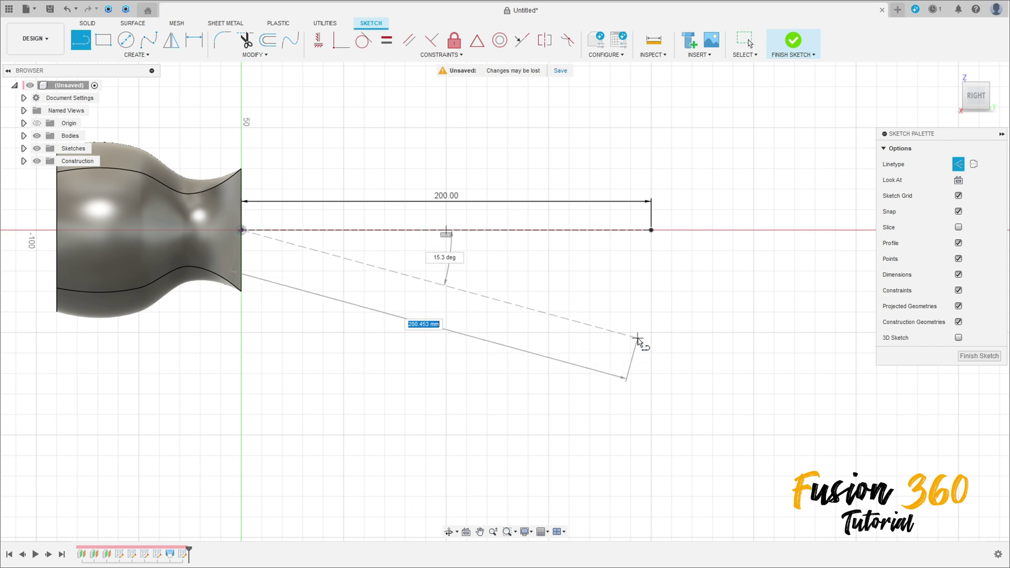
pyautogui.click(650, 353)
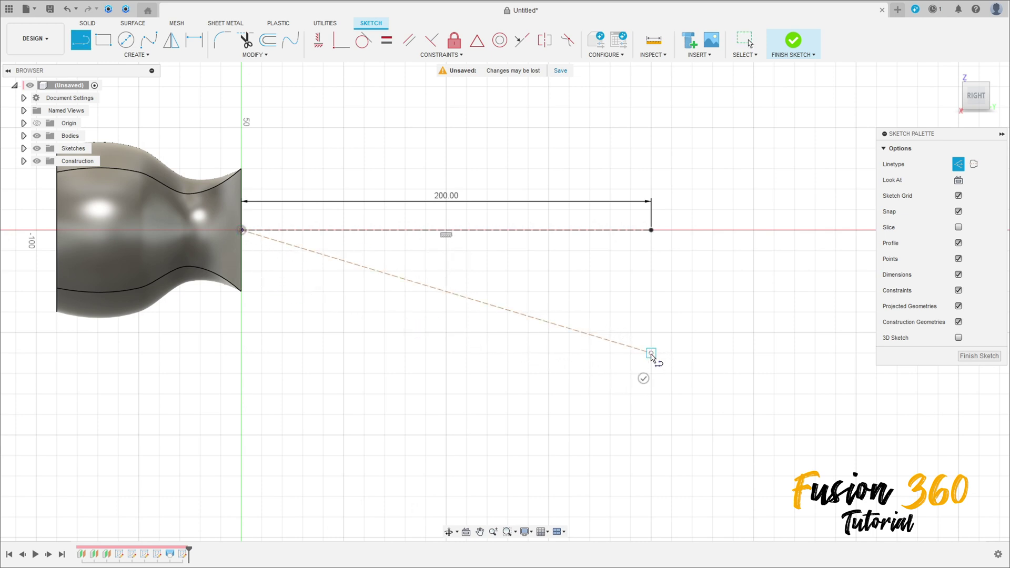
pyautogui.press('Escape')
pyautogui.click(194, 40)
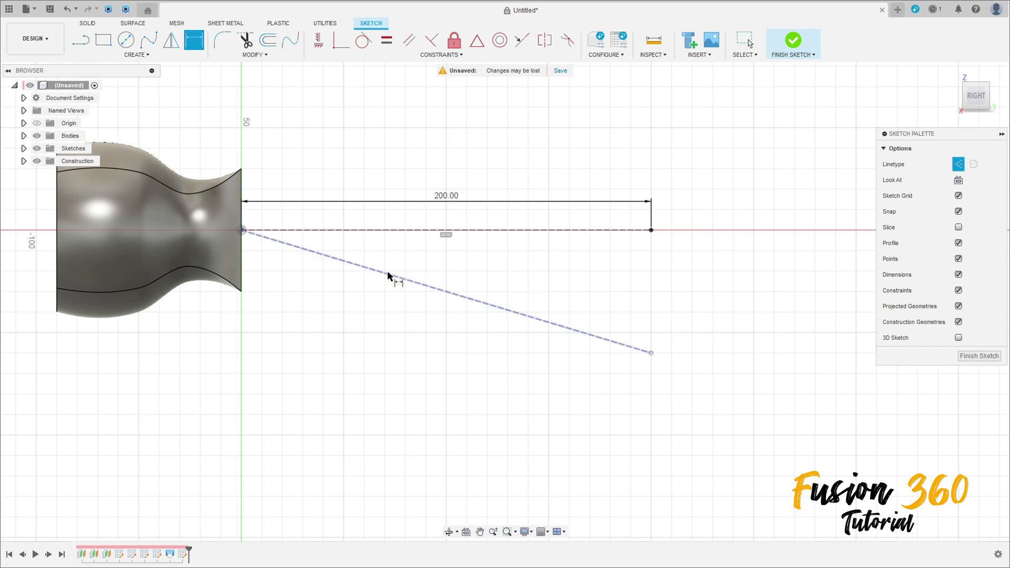
pyautogui.click(405, 230)
pyautogui.click(401, 279)
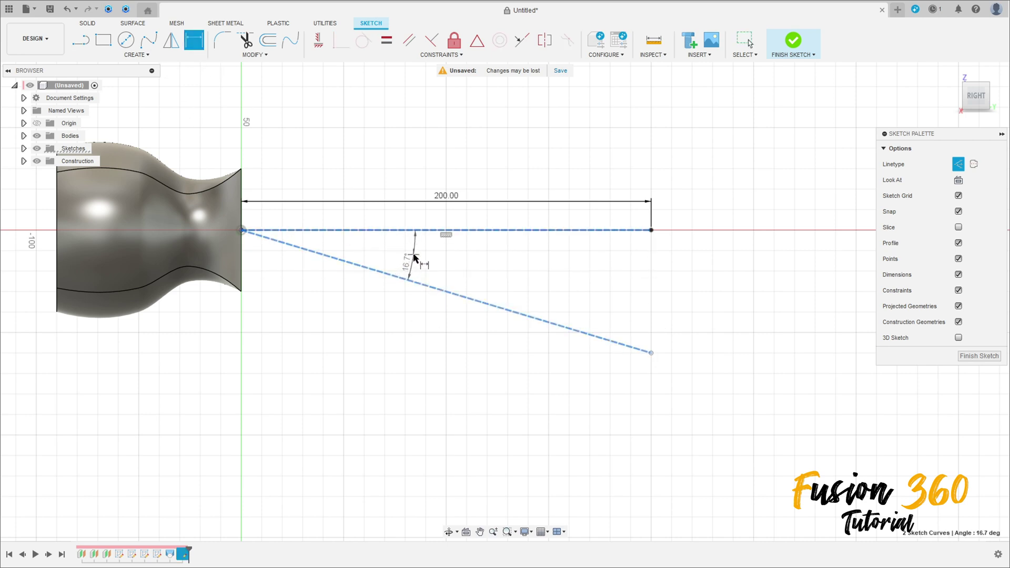
pyautogui.click(416, 253)
pyautogui.write('20')
pyautogui.press('Return')
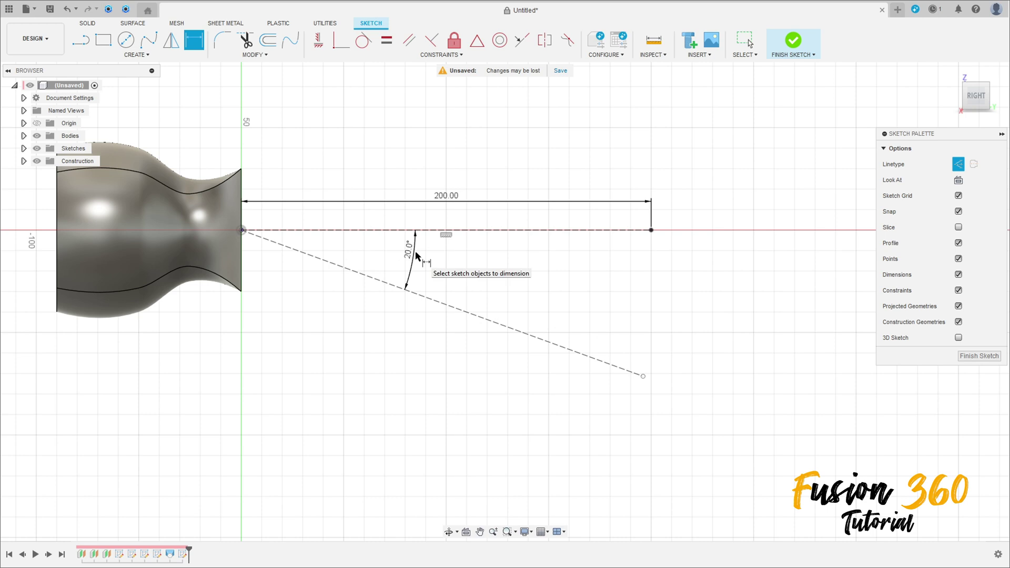
pyautogui.press('Escape')
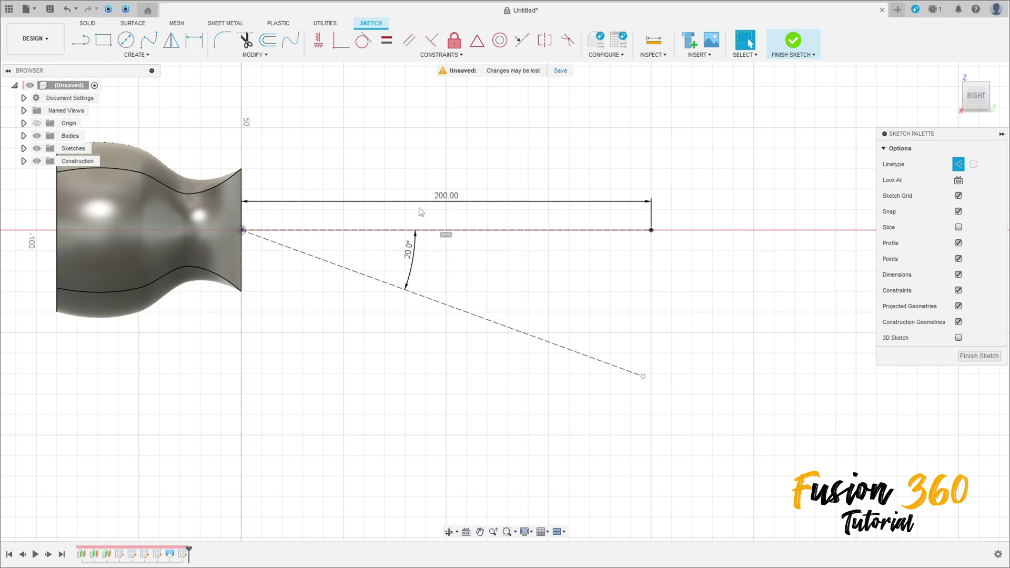
# Step: Vertically align the angled line's endpoint with the horizontal line's end
pyautogui.click(319, 41)
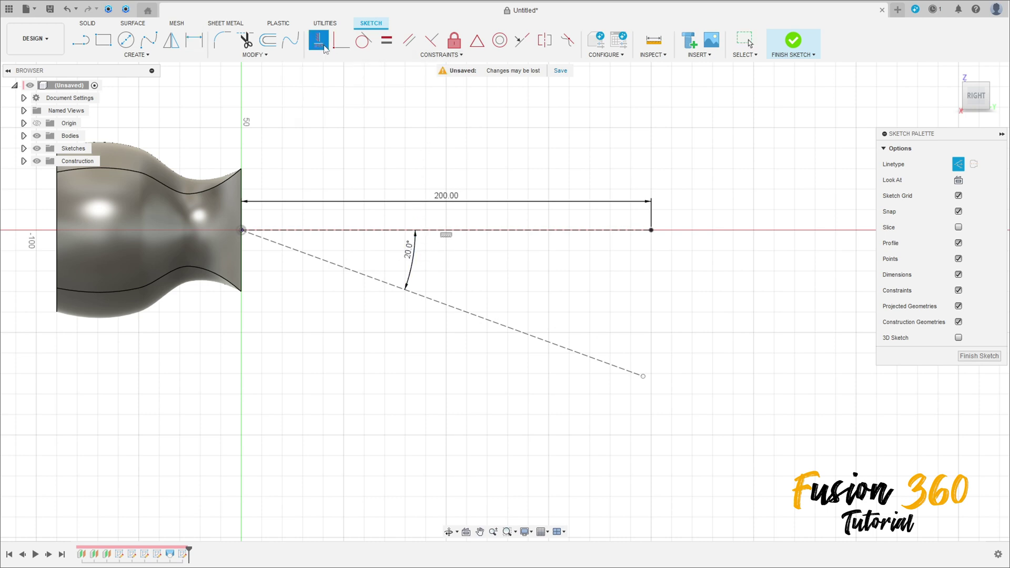
pyautogui.click(643, 377)
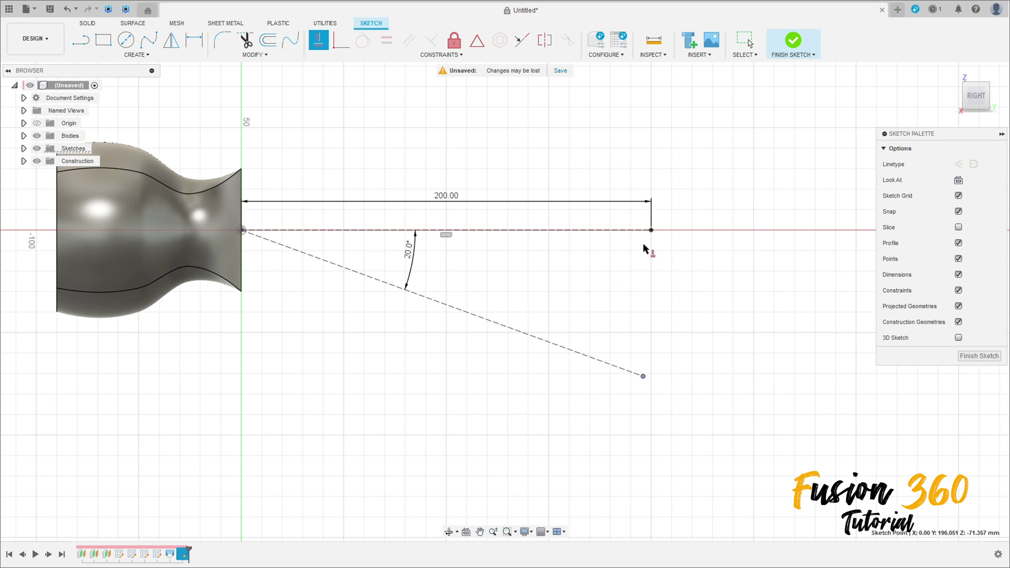
pyautogui.click(651, 231)
pyautogui.press('Escape')
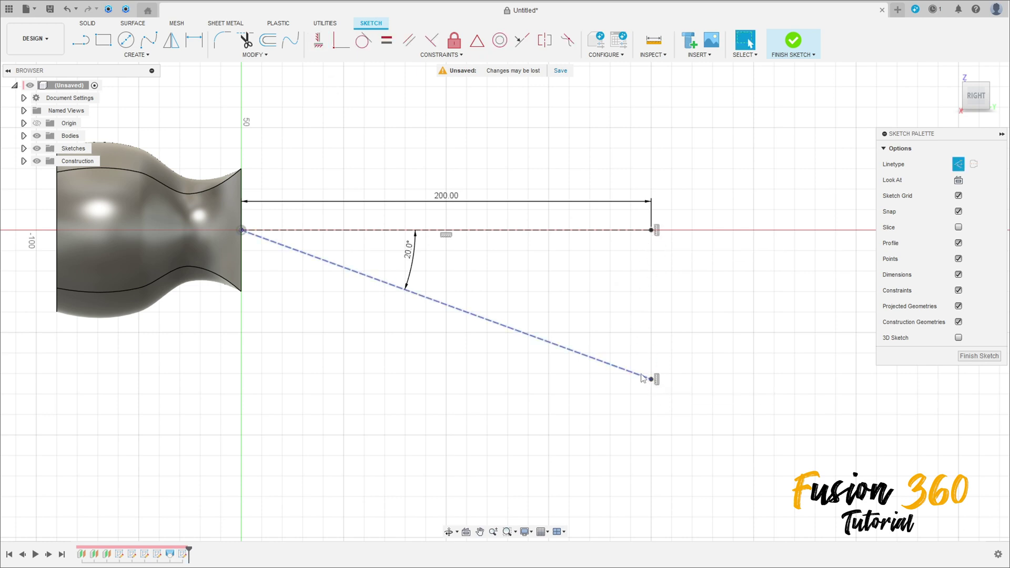
# Step: Draw a normal centre-point arc from the angled line's end as the claw centerline, then finish the sketch
pyautogui.click(136, 54)
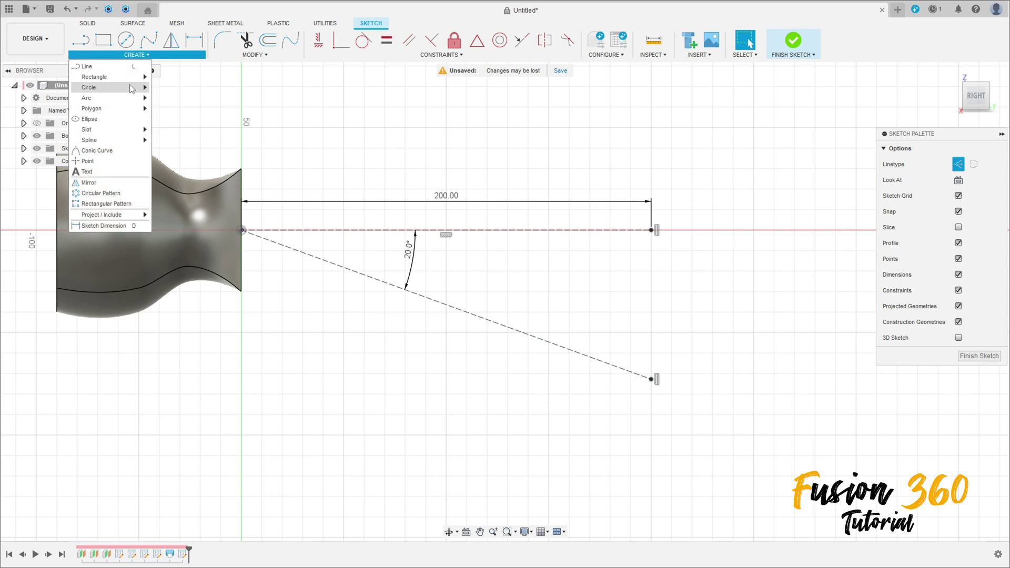
pyautogui.moveTo(121, 102)
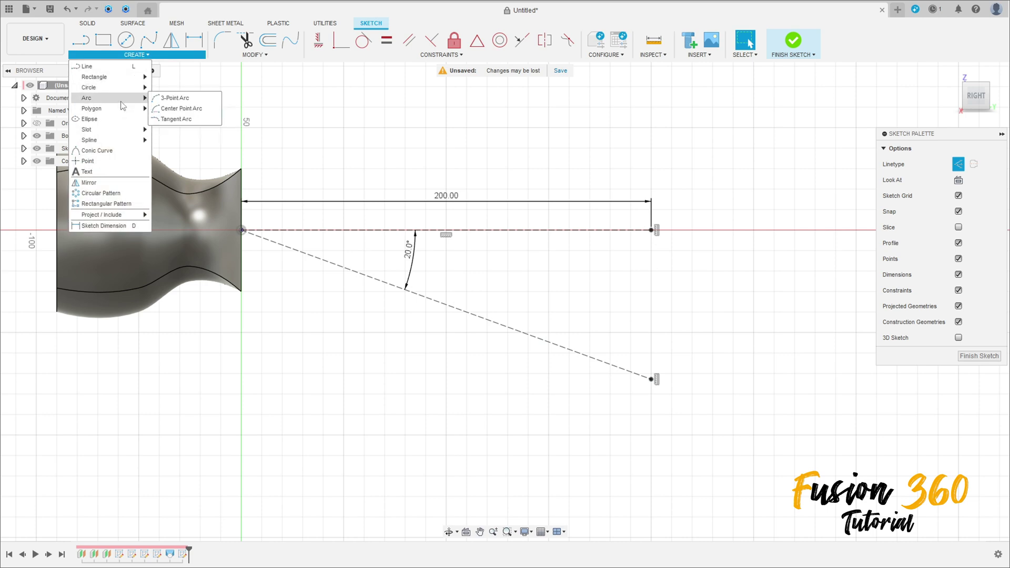
pyautogui.click(182, 108)
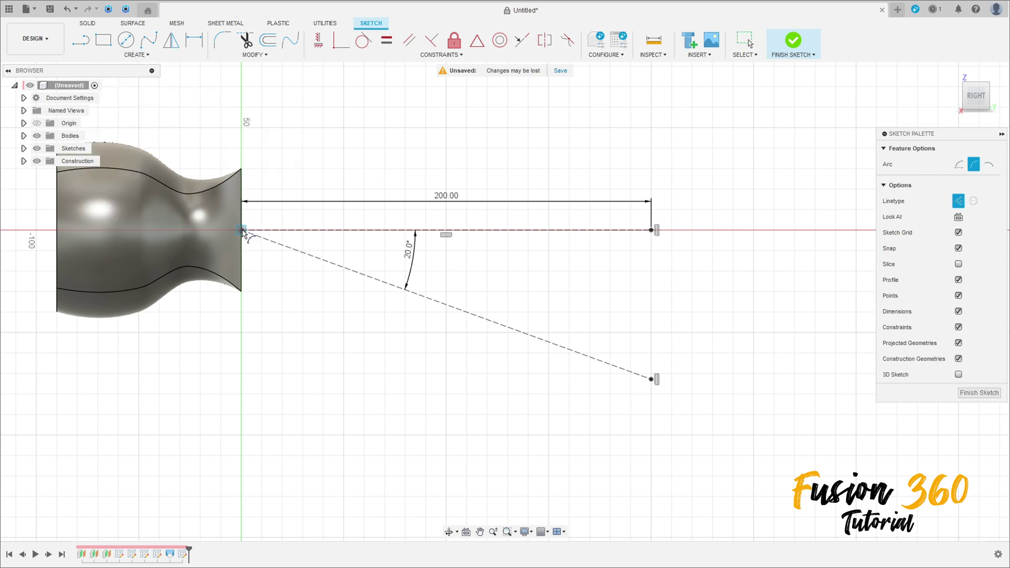
pyautogui.click(242, 230)
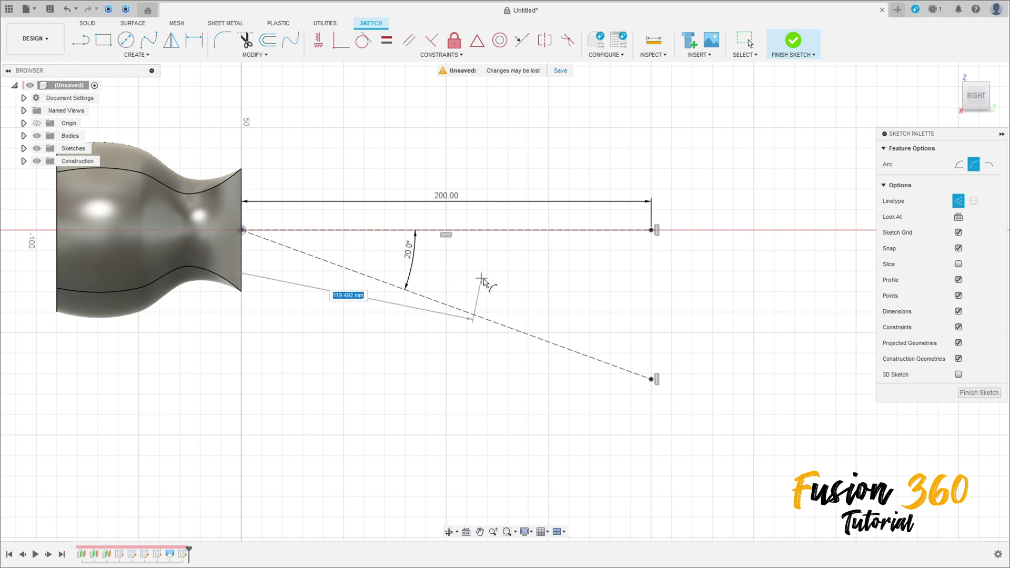
pyautogui.click(653, 380)
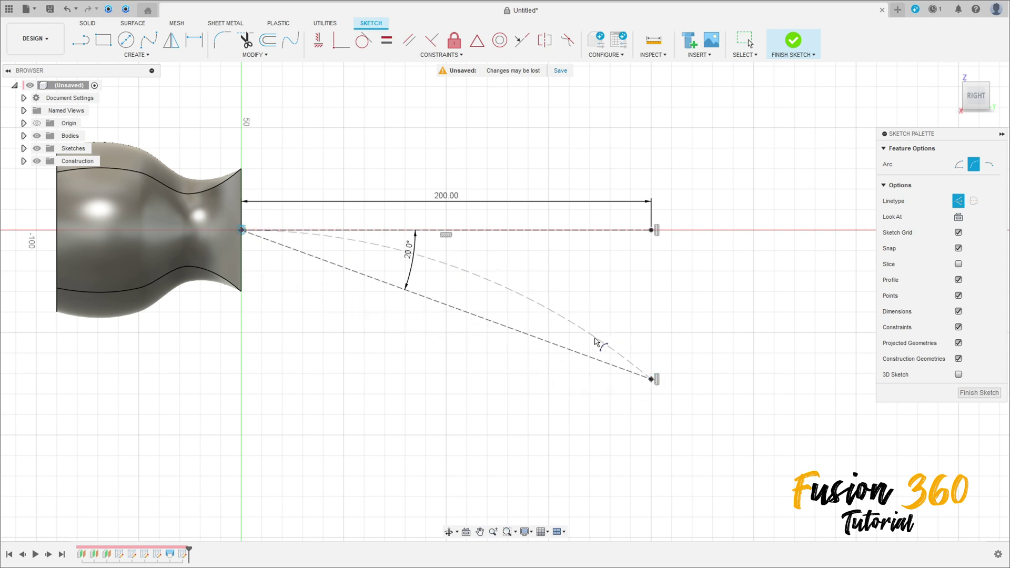
pyautogui.click(958, 201)
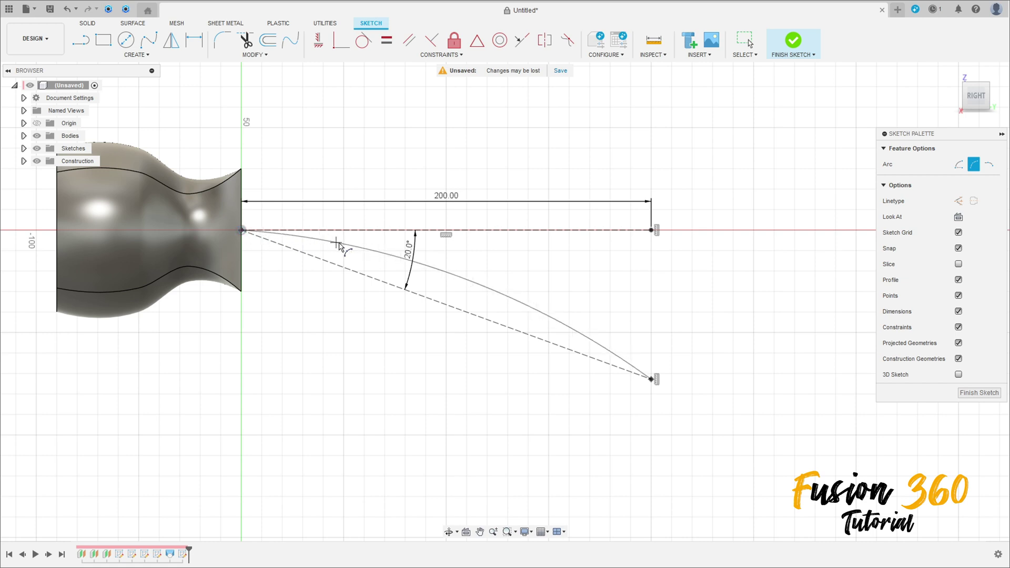
pyautogui.click(353, 244)
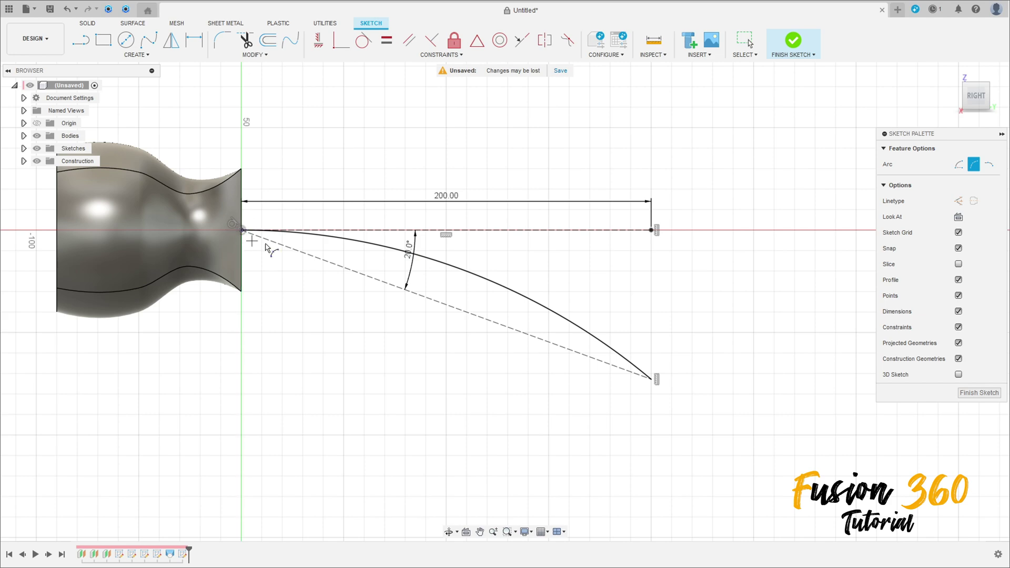
pyautogui.scroll(5, 267, 248)
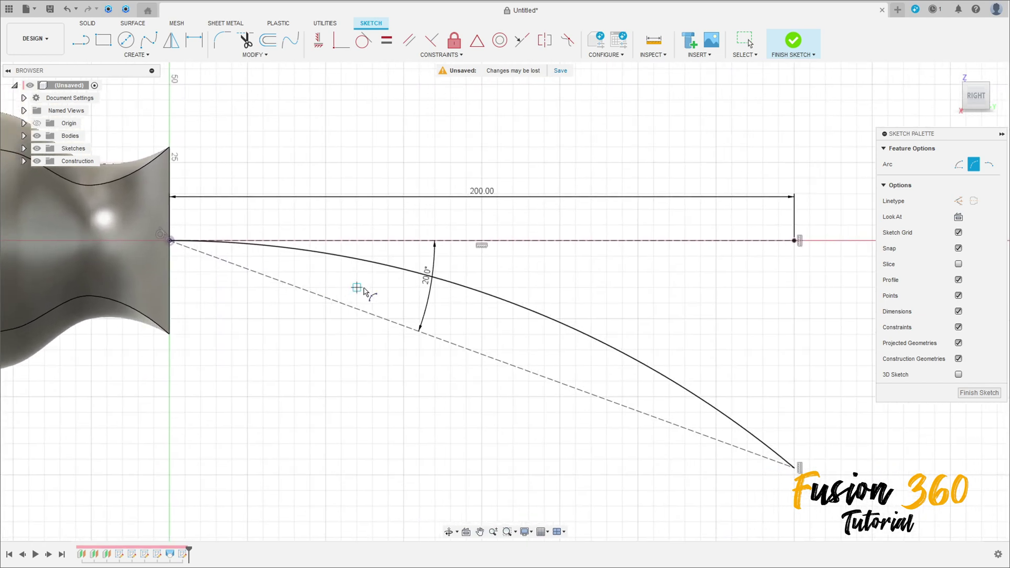
pyautogui.press('Escape')
pyautogui.moveTo(424, 290); pyautogui.dragTo(817, 346)
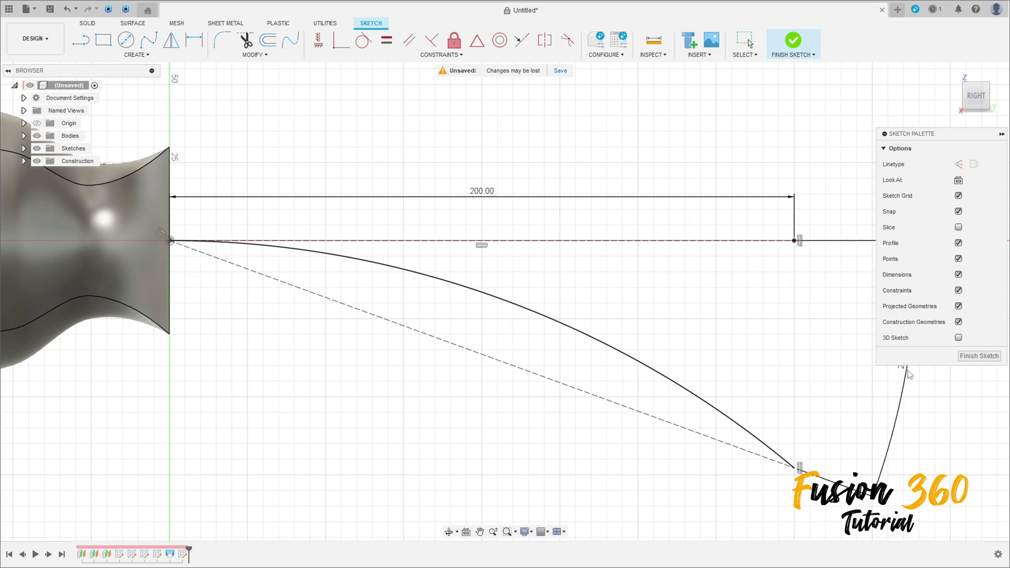
pyautogui.scroll(-1, 791, 349)
pyautogui.scroll(-1, 792, 349)
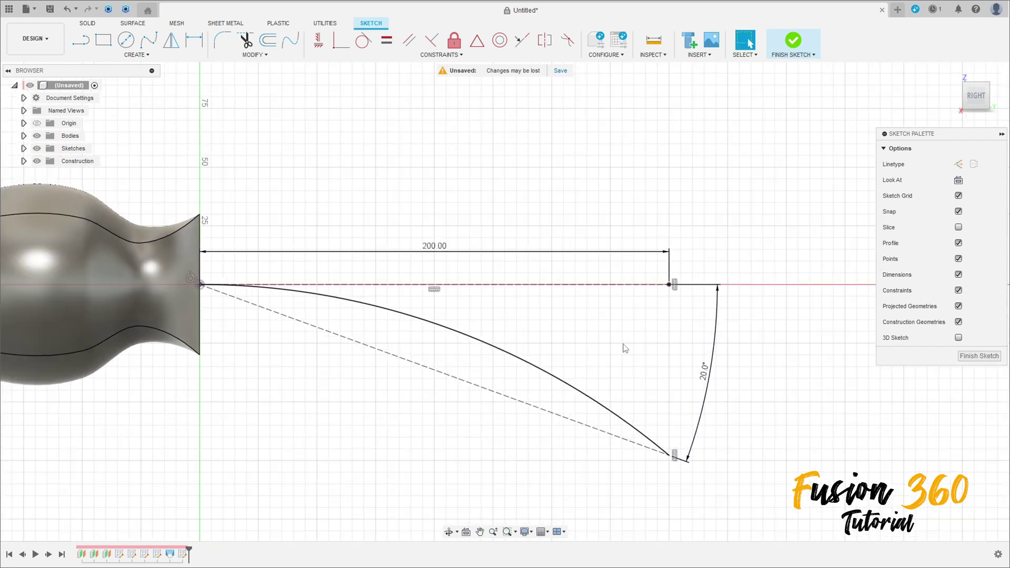
pyautogui.click(793, 42)
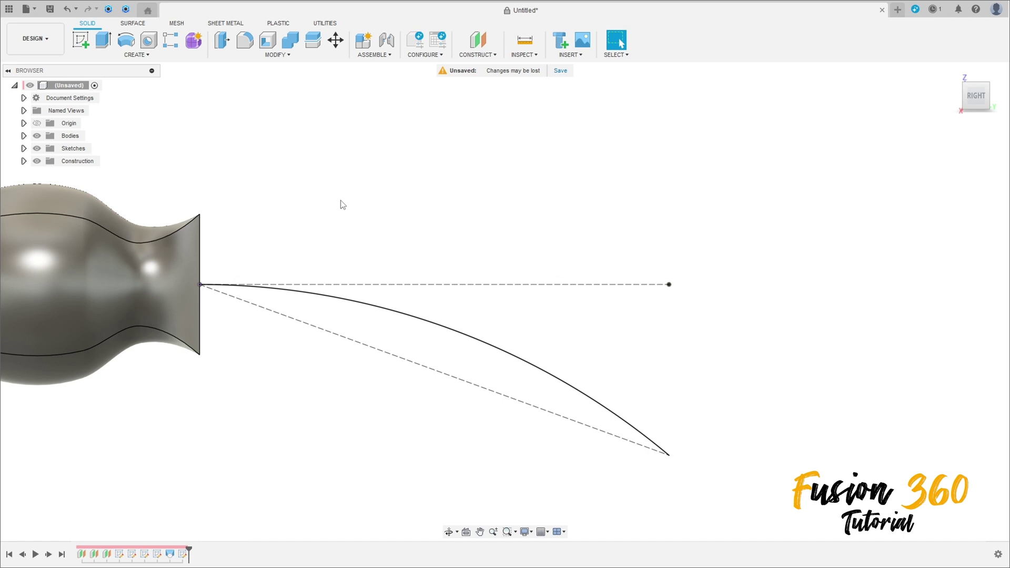
# Step: Create a plane along the dashed chord line at distance 1, its far end
pyautogui.click(478, 55)
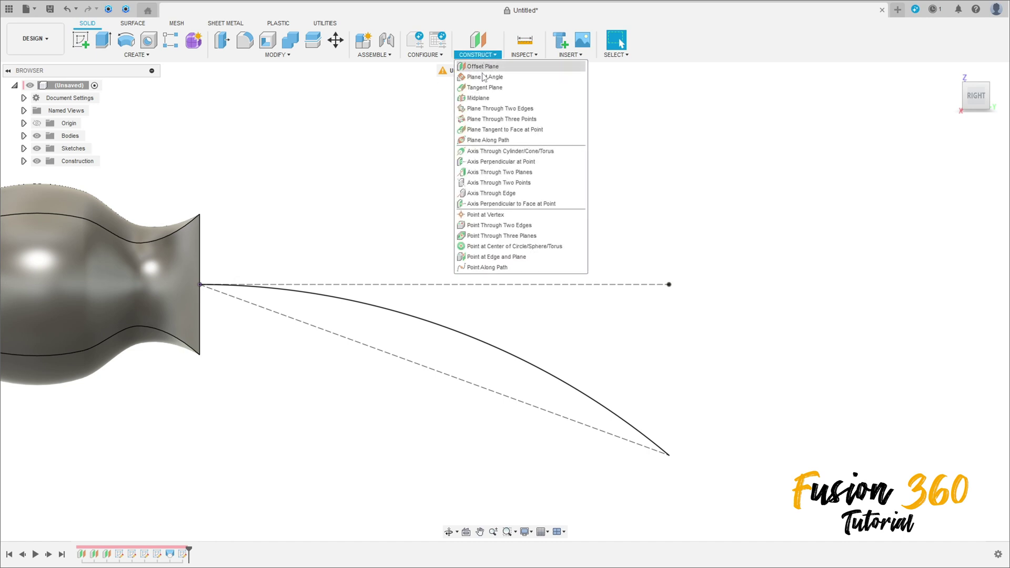
pyautogui.click(492, 142)
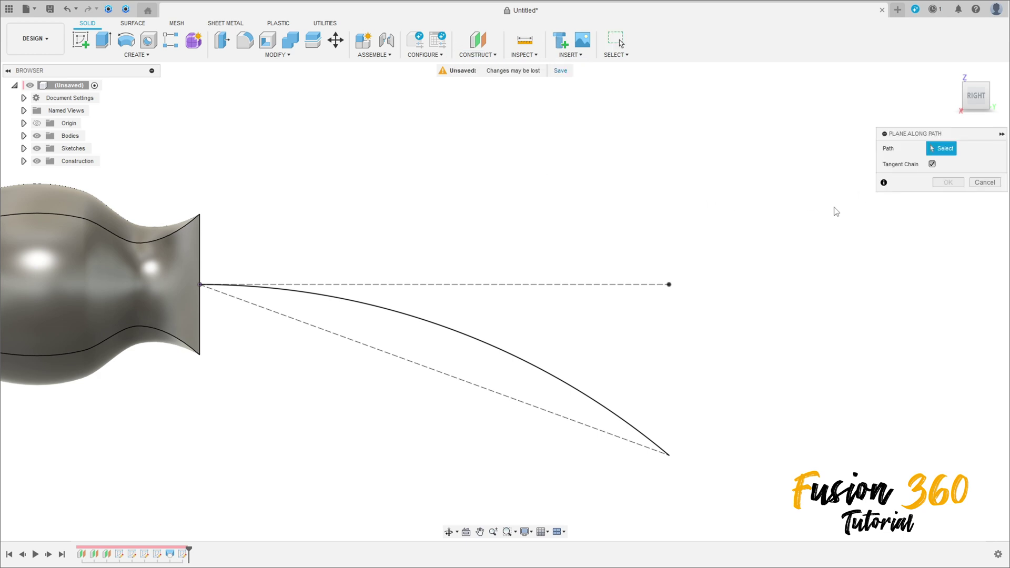
pyautogui.click(470, 388)
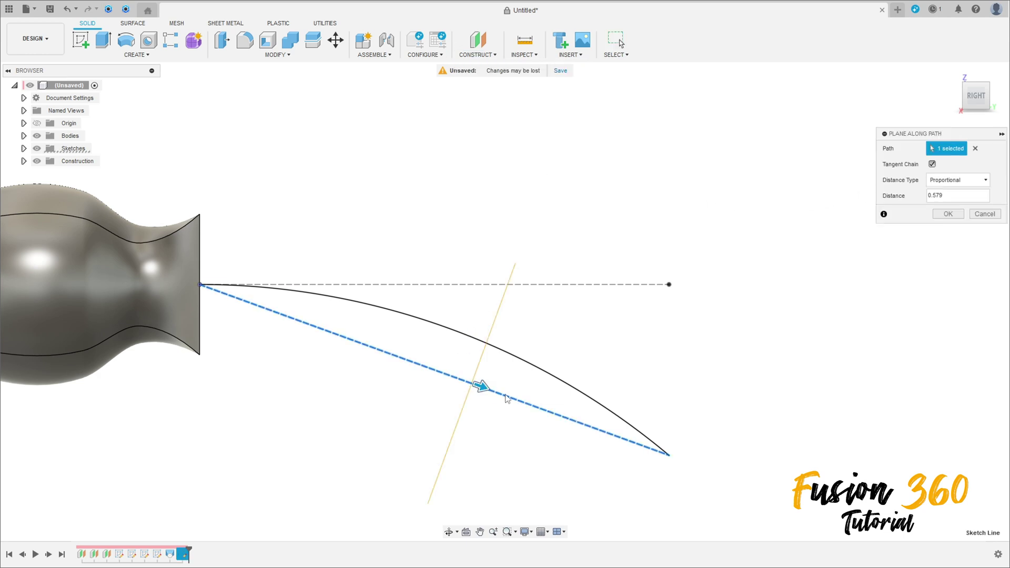
pyautogui.keyDown('shift'); pyautogui.moveTo(489, 398); pyautogui.dragTo(533, 419, button='middle'); pyautogui.keyUp('shift')
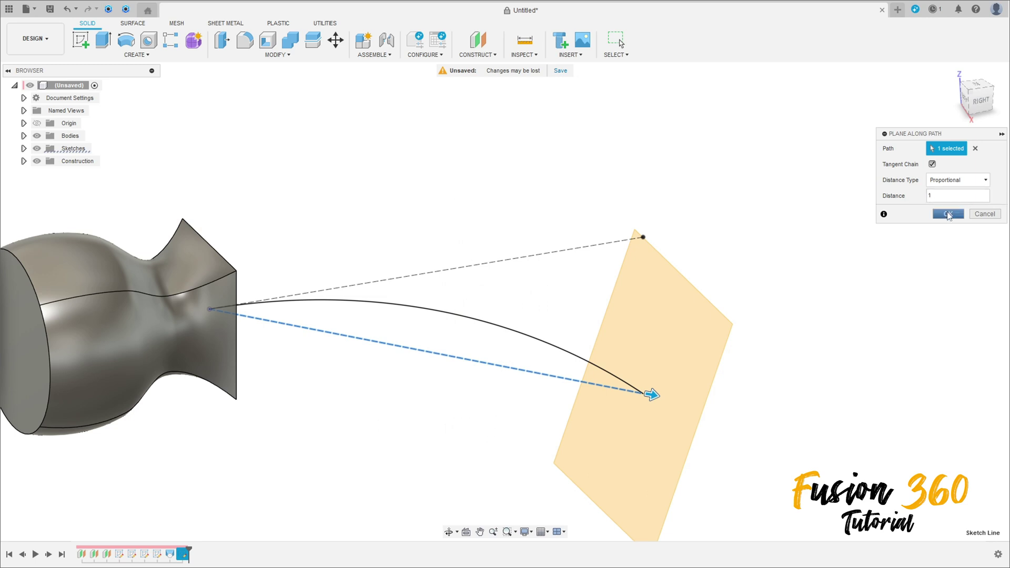
pyautogui.click(948, 215)
pyautogui.keyDown('shift'); pyautogui.moveTo(825, 282); pyautogui.dragTo(655, 282, button='middle'); pyautogui.keyUp('shift')
pyautogui.scroll(-2, 605, 276)
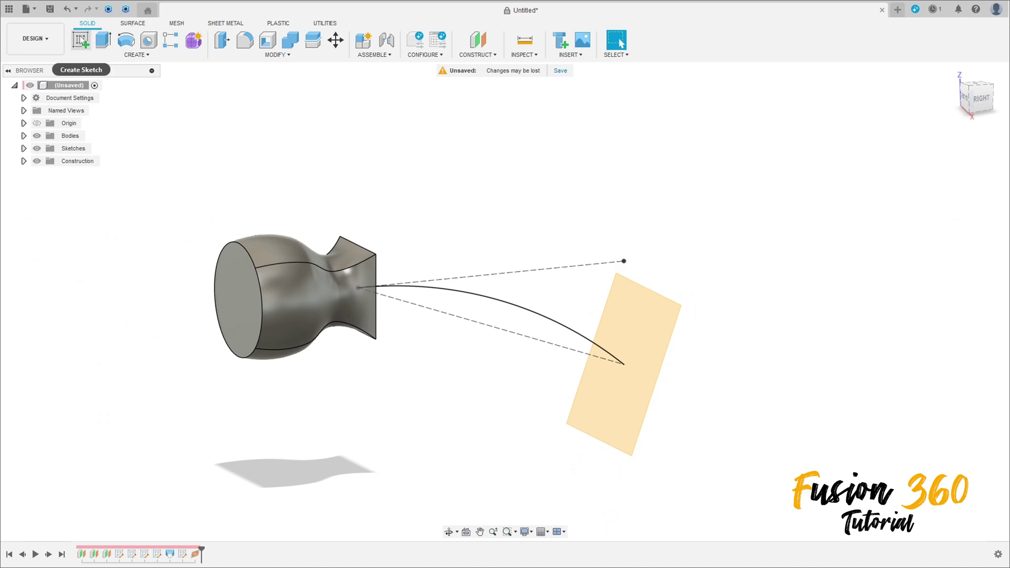
# Step: With bodies hidden, sketch a centred 150 × 5 mm rectangle on the new end plane
pyautogui.click(81, 41)
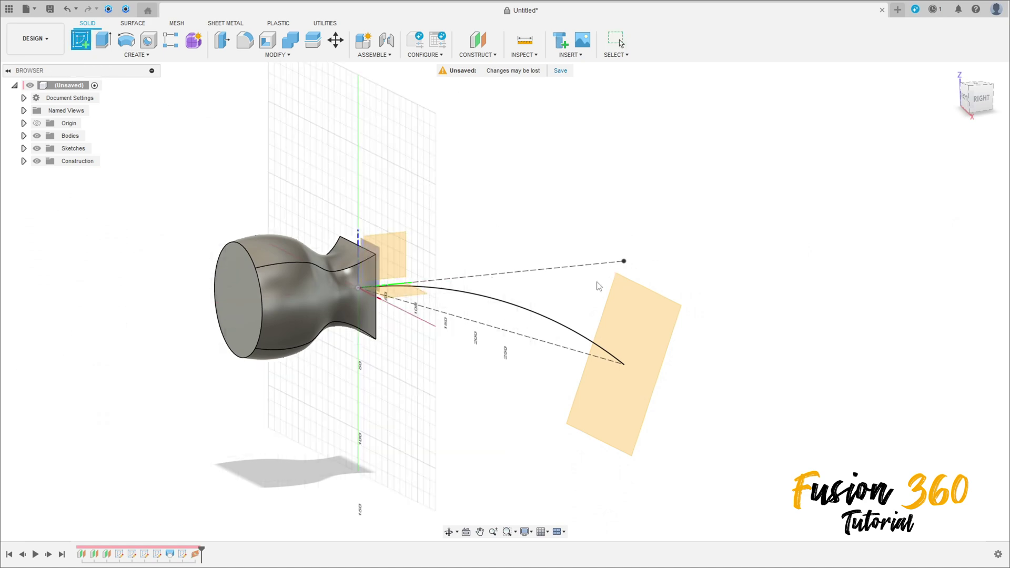
pyautogui.click(647, 327)
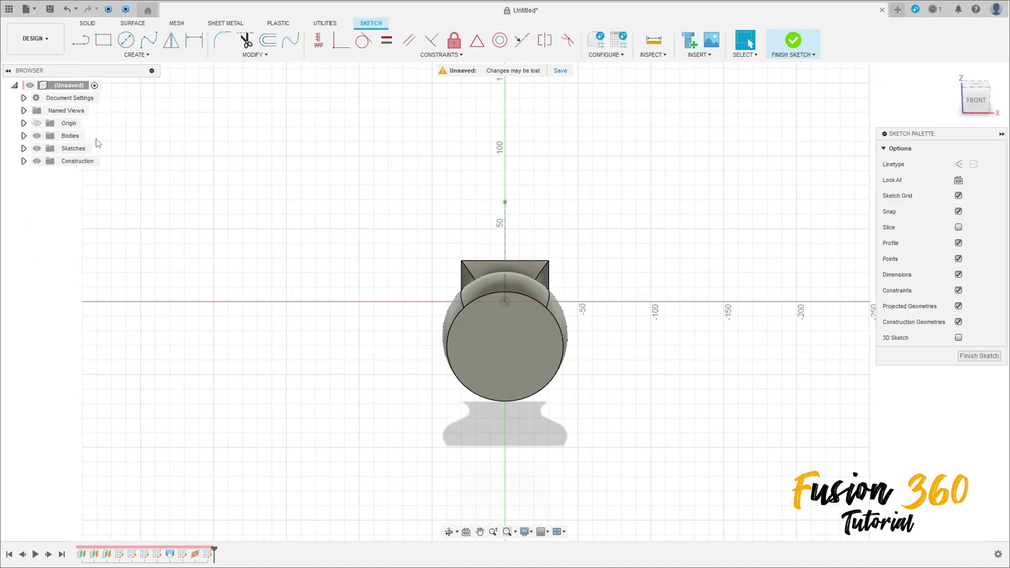
pyautogui.click(37, 136)
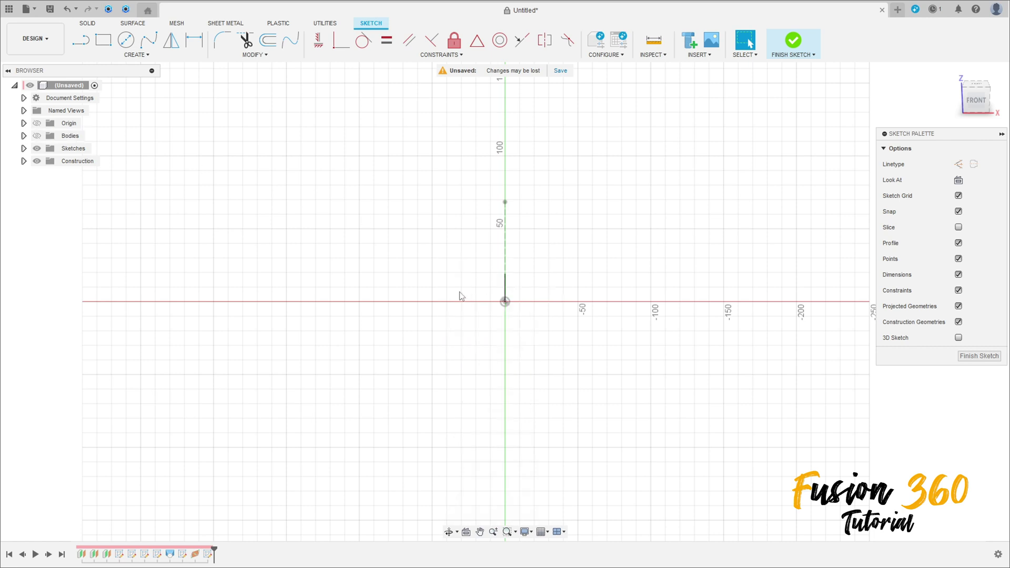
pyautogui.click(103, 40)
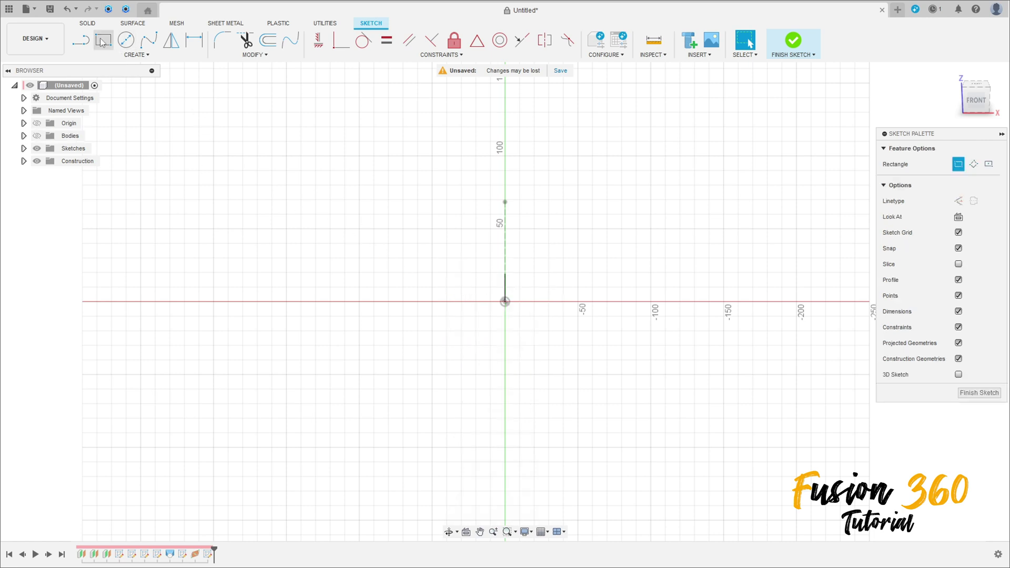
pyautogui.click(989, 165)
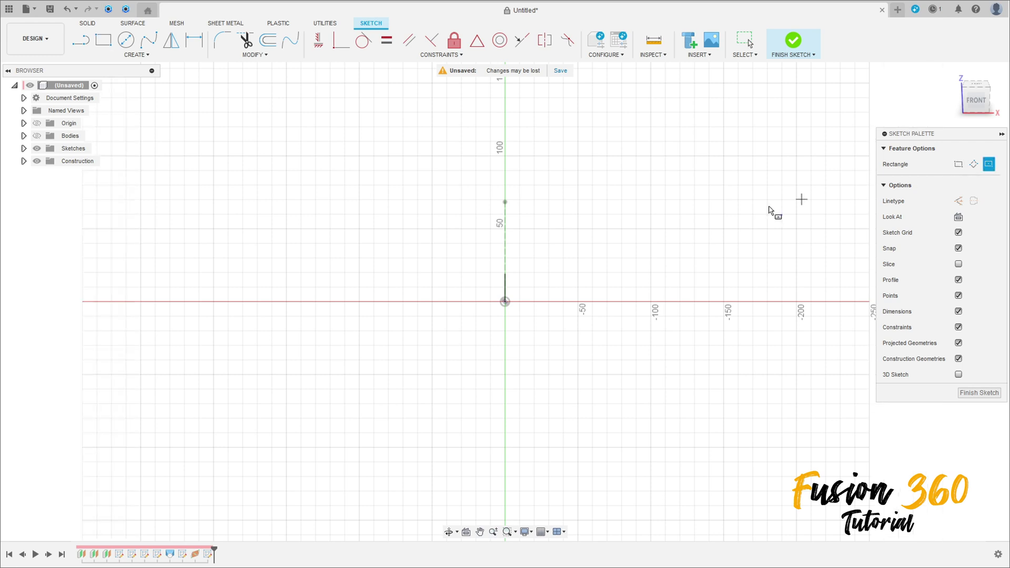
pyautogui.click(504, 302)
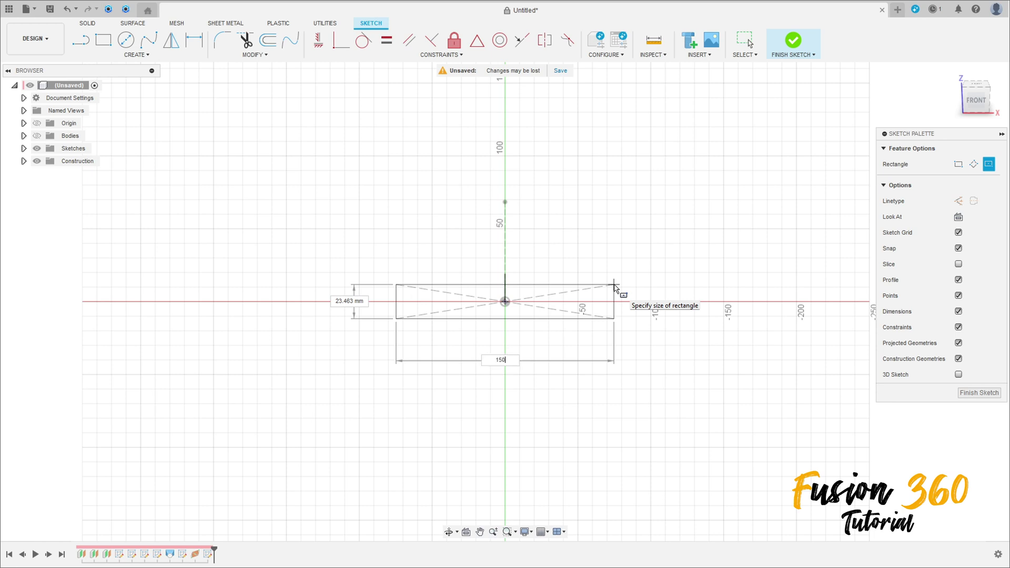
pyautogui.press('Tab')
pyautogui.press('Tab')
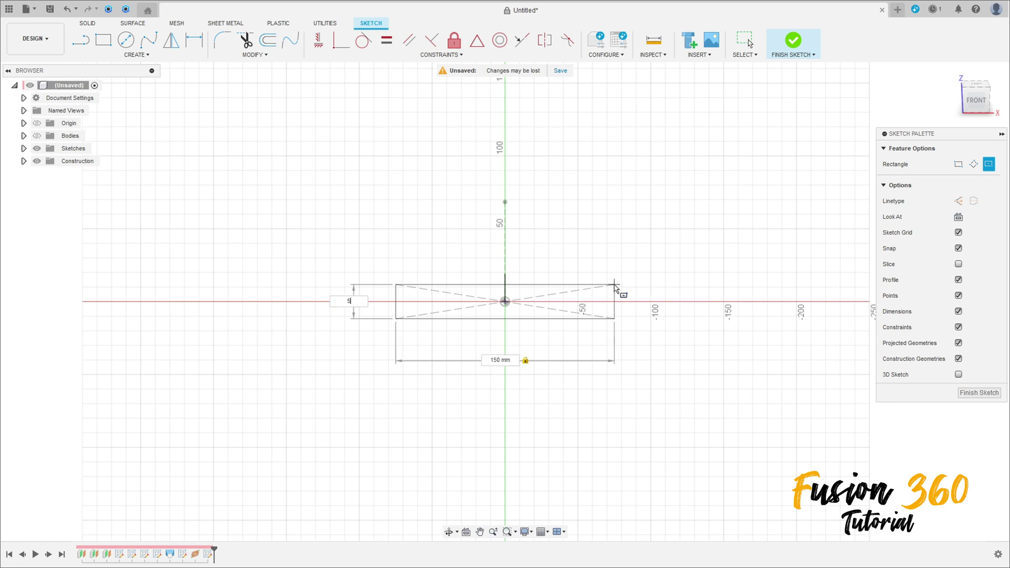
pyautogui.press('Tab')
pyautogui.press('Return')
pyautogui.press('Escape')
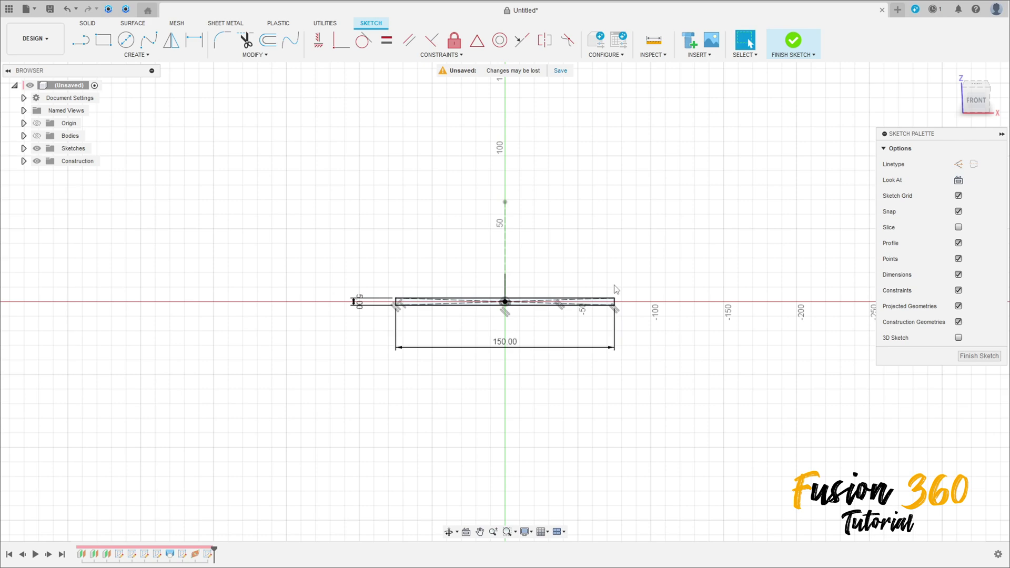
pyautogui.scroll(3, 586, 296)
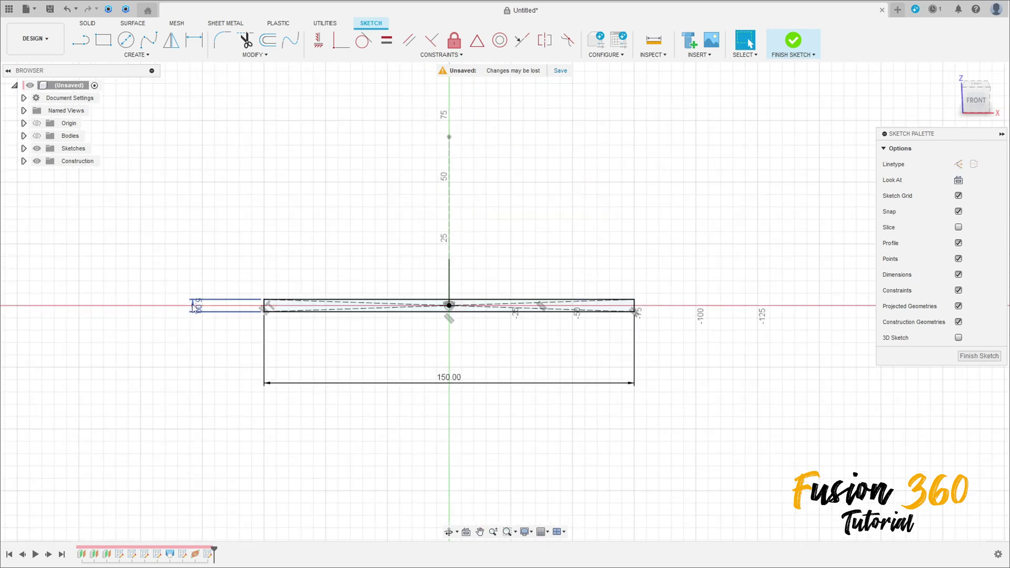
pyautogui.moveTo(193, 308); pyautogui.dragTo(209, 268)
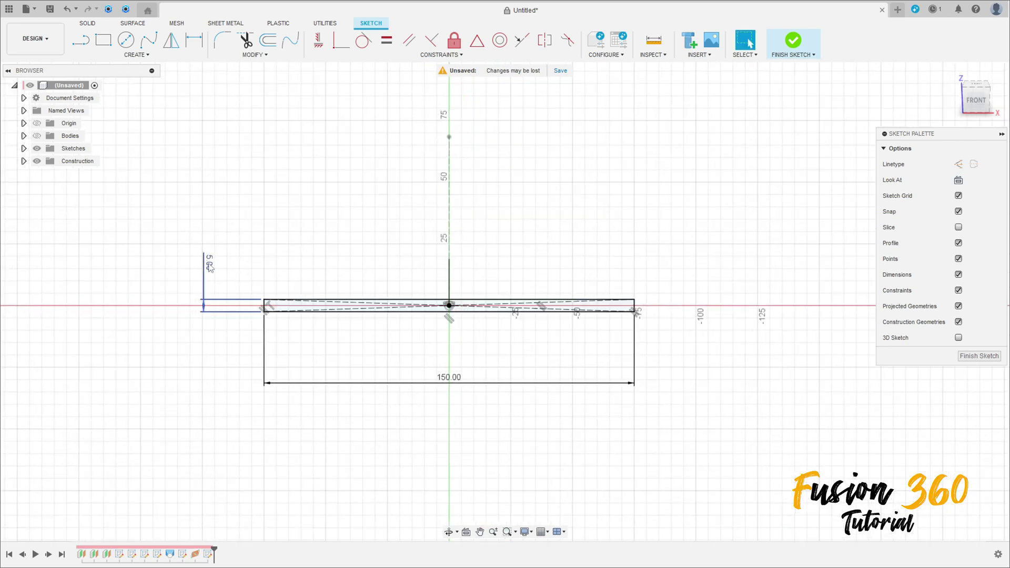
pyautogui.click(793, 53)
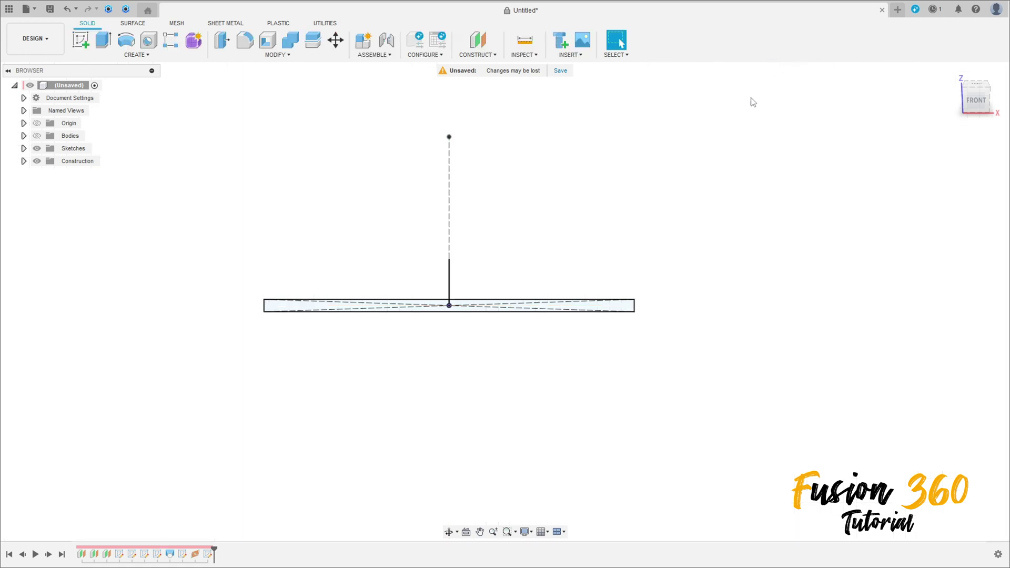
# Step: Show the bodies and loft from the head's end face to the 150 × 5 rectangle
pyautogui.click(37, 136)
pyautogui.keyDown('shift'); pyautogui.moveTo(594, 214); pyautogui.dragTo(563, 253, button='middle'); pyautogui.keyUp('shift')
pyautogui.scroll(-3, 505, 246)
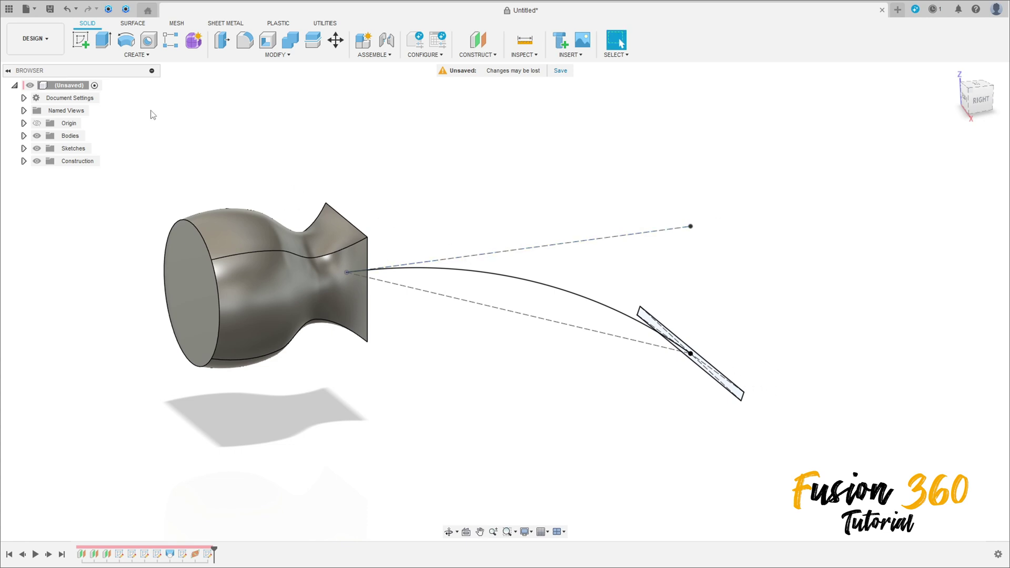
pyautogui.click(136, 55)
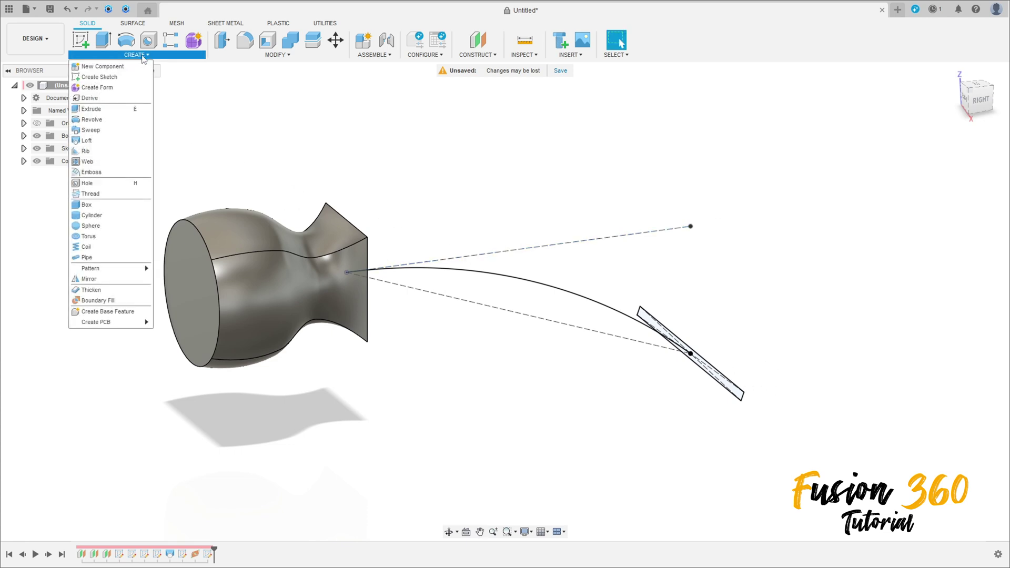
pyautogui.click(99, 140)
pyautogui.moveTo(487, 172)
pyautogui.keyDown('shift'); pyautogui.mouseDown(button='middle')
pyautogui.moveTo(505, 173)
pyautogui.moveTo(473, 171)
pyautogui.mouseUp(button='middle'); pyautogui.keyUp('shift')
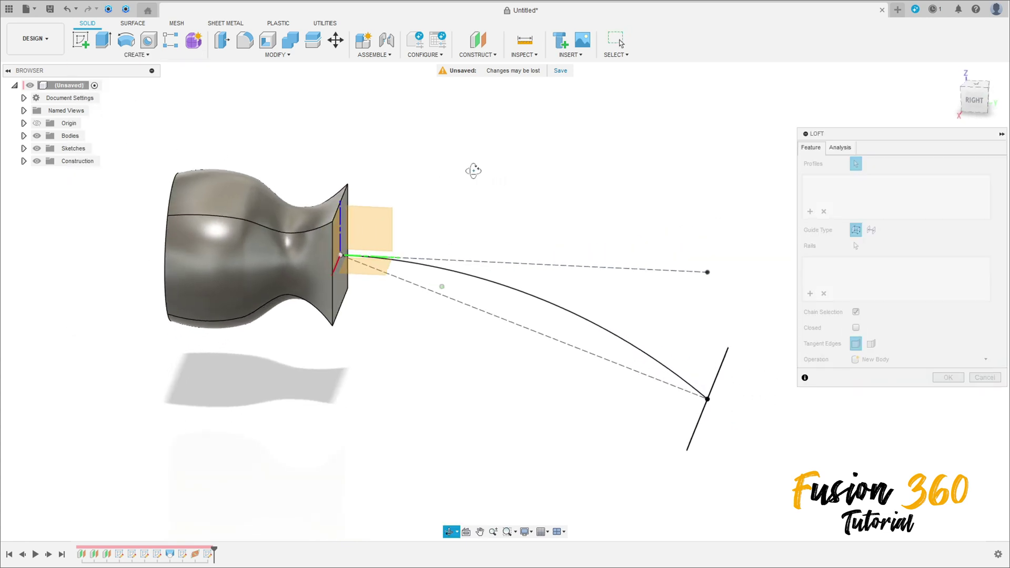
pyautogui.click(340, 281)
pyautogui.keyDown('shift'); pyautogui.moveTo(518, 313); pyautogui.dragTo(577, 327, button='middle'); pyautogui.keyUp('shift')
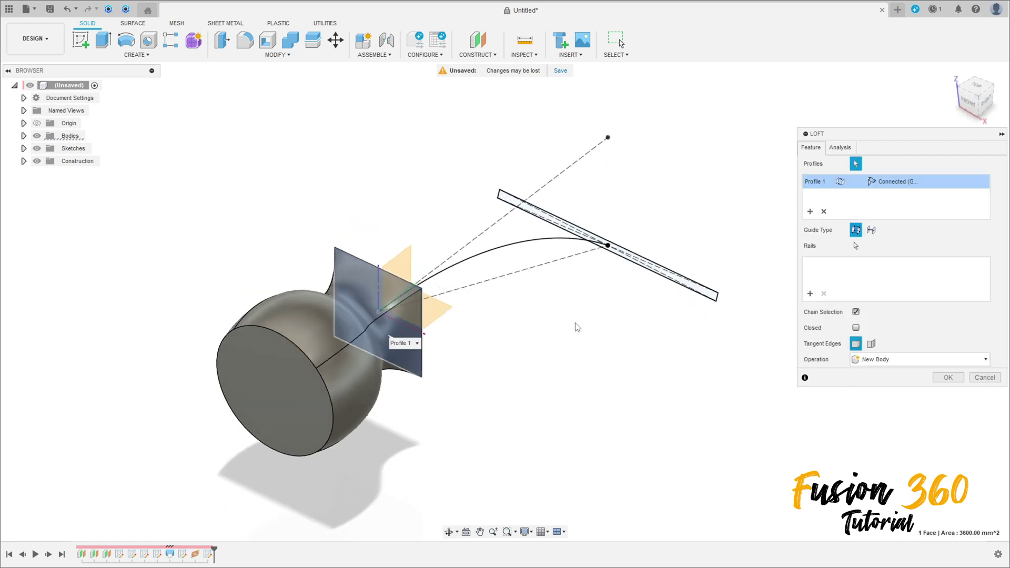
pyautogui.click(675, 280)
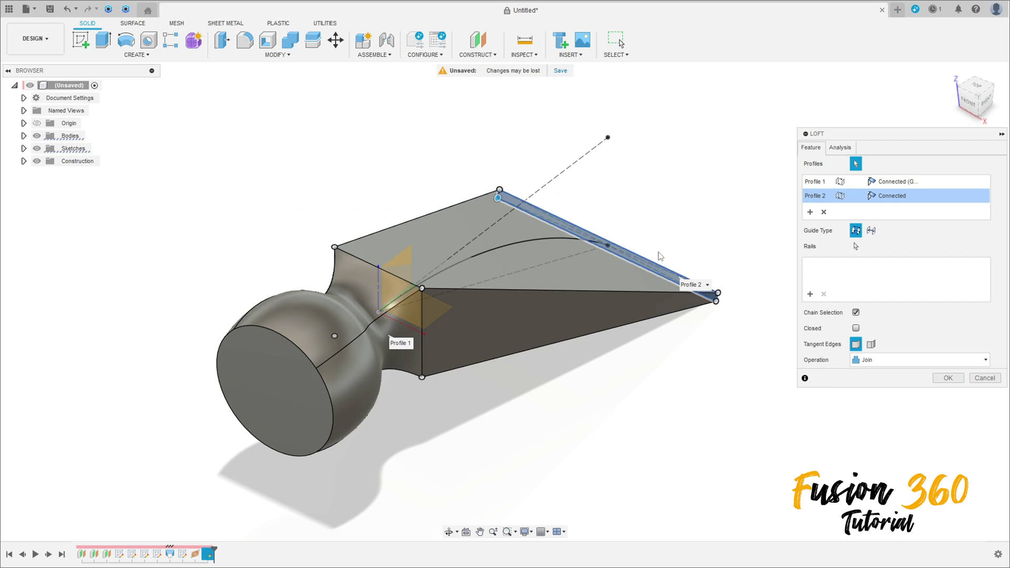
# Step: Guide the loft with the arc as centerline and create the curved claw
pyautogui.keyDown('shift'); pyautogui.moveTo(660, 256); pyautogui.dragTo(633, 235, button='middle'); pyautogui.keyUp('shift')
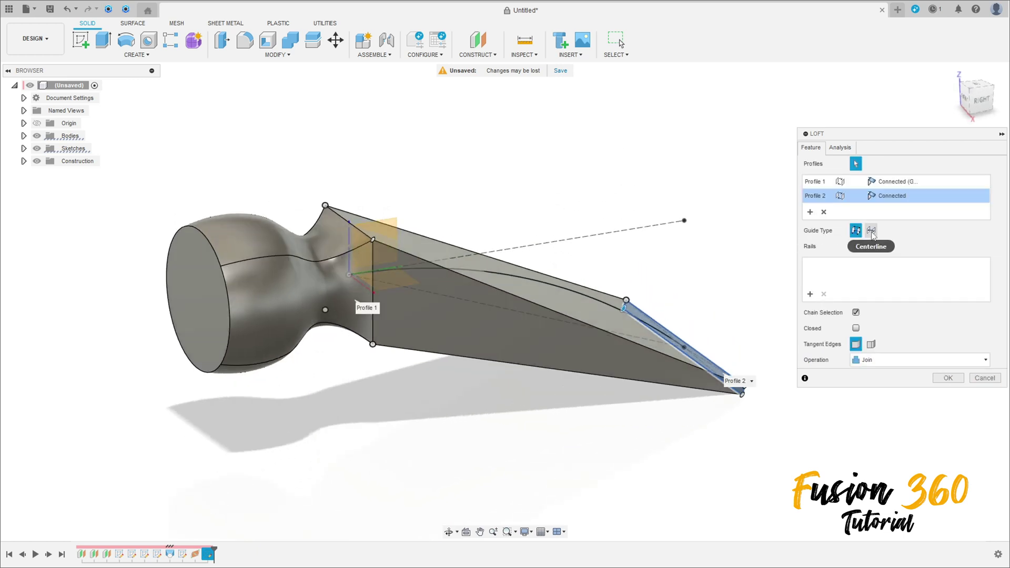
pyautogui.click(871, 231)
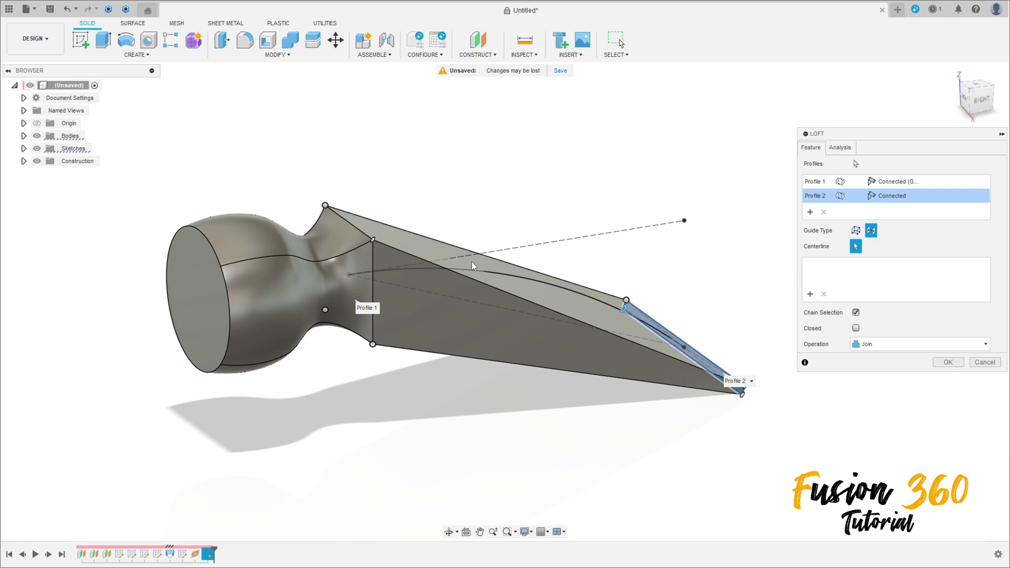
pyautogui.click(498, 277)
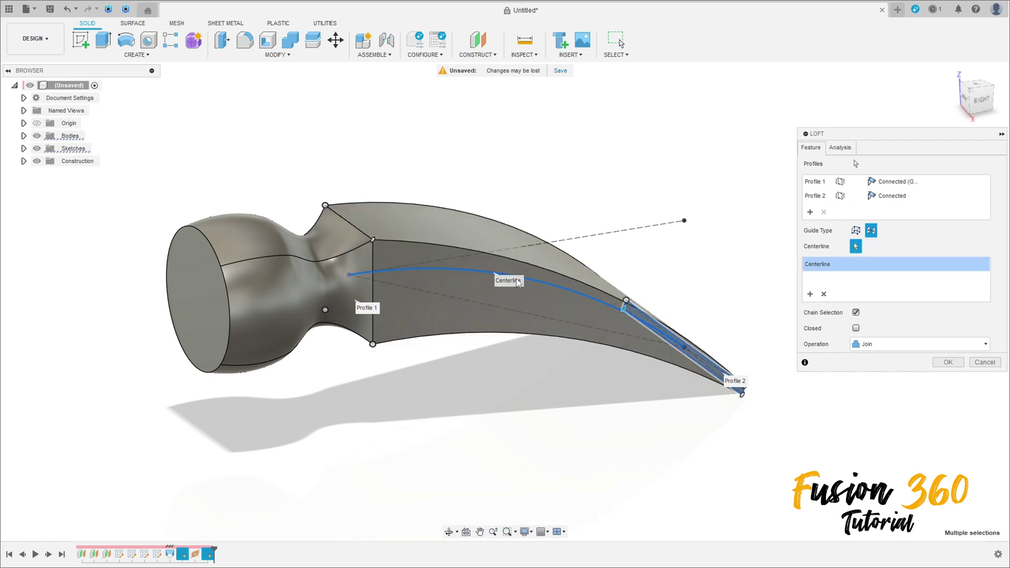
pyautogui.keyDown('shift'); pyautogui.moveTo(547, 212); pyautogui.dragTo(533, 190, button='middle'); pyautogui.keyUp('shift')
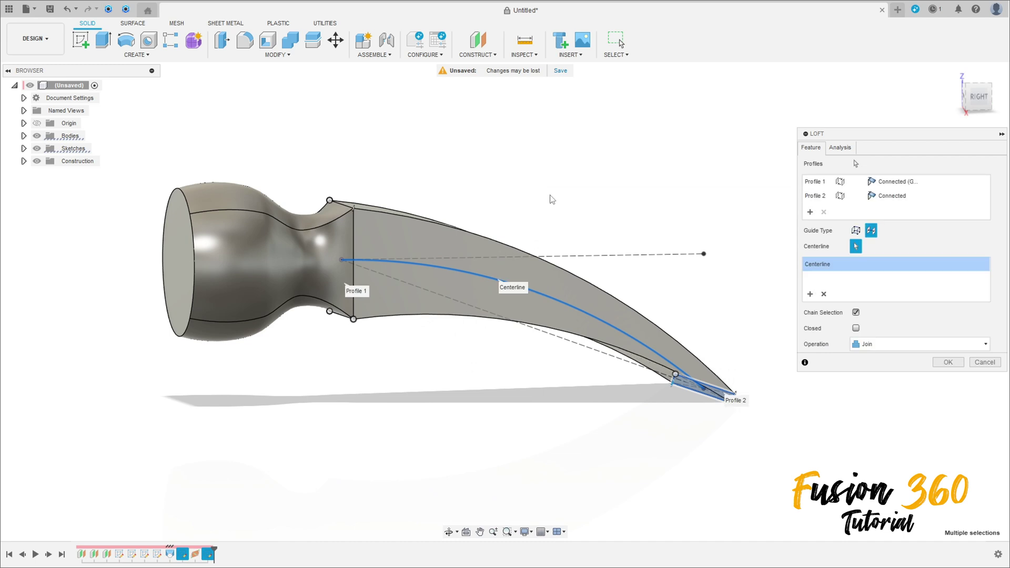
pyautogui.click(949, 363)
pyautogui.keyDown('shift'); pyautogui.moveTo(379, 252); pyautogui.dragTo(541, 294, button='middle'); pyautogui.keyUp('shift')
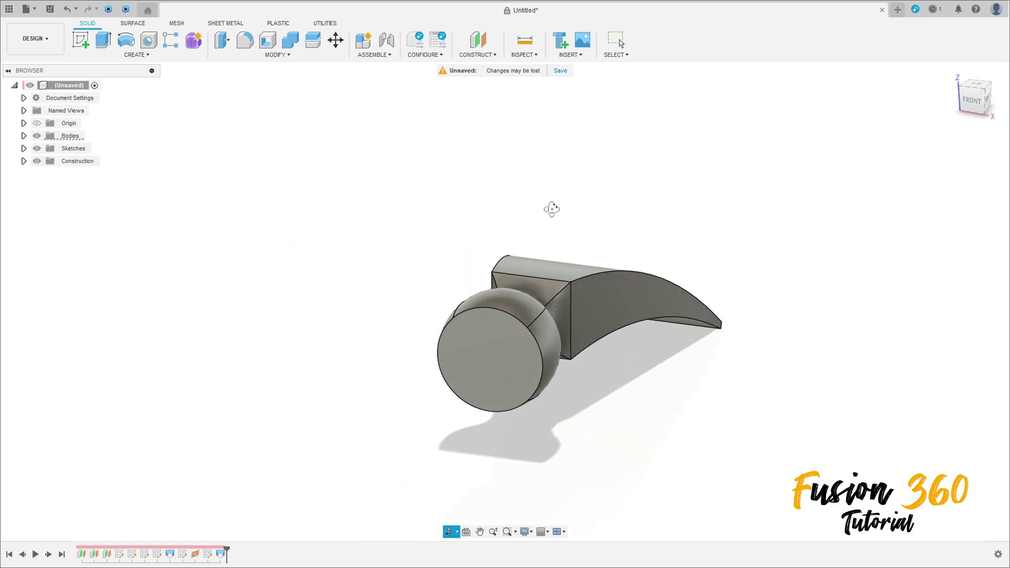